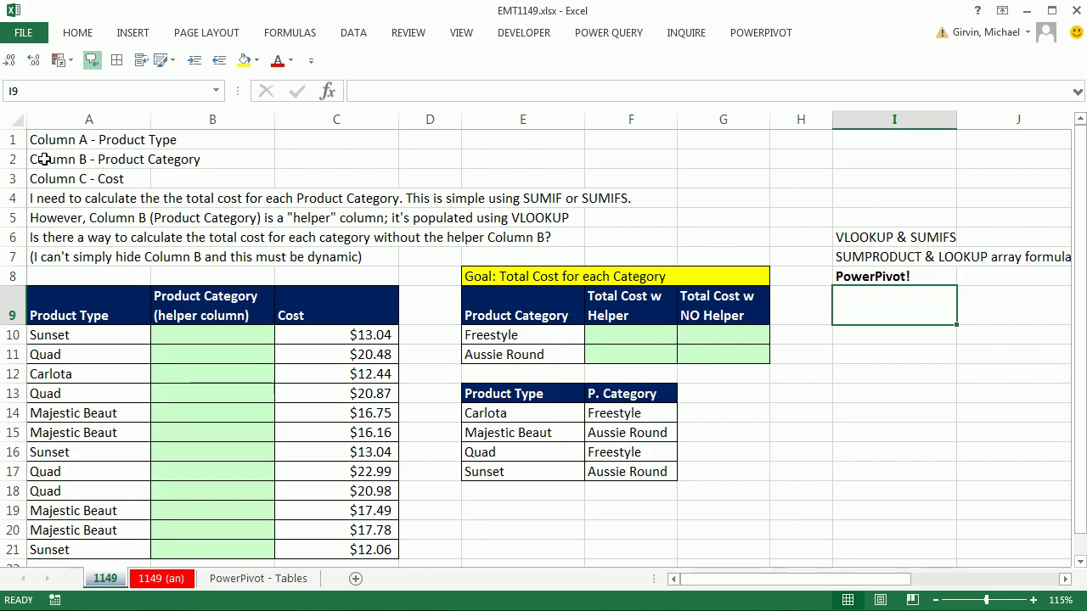
# Step: Bold the two method notes in I6:I7
pyautogui.press('Up')
pyautogui.press('Up')
pyautogui.press('Up')
pyautogui.hotkey('shift', 'Down')
pyautogui.hotkey('ctrl', 'b')
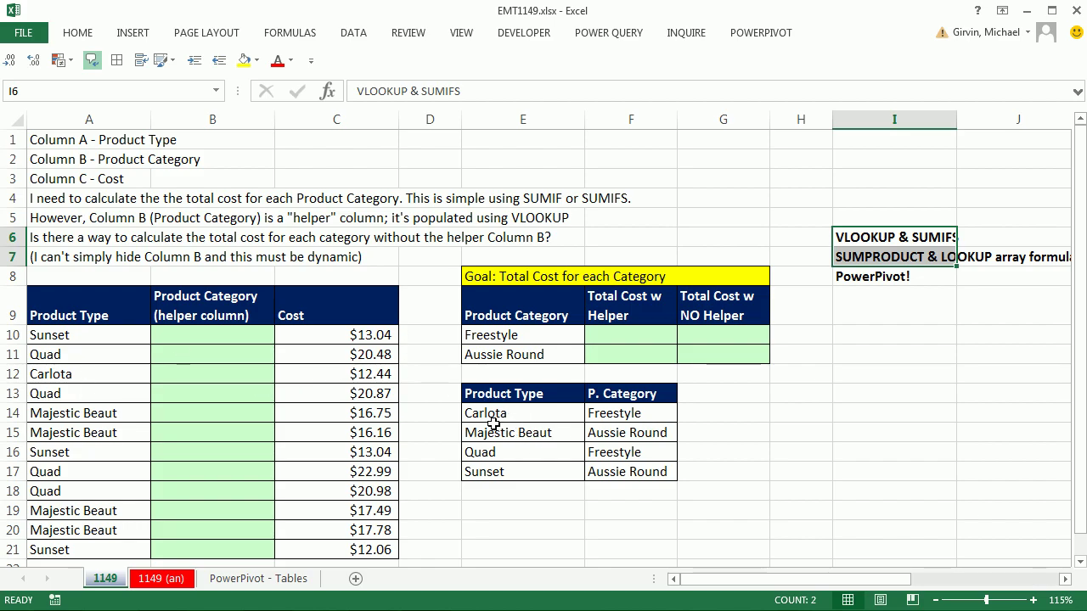
# Step: Point out the Sunset and Quad product types and the lookup table's categories
pyautogui.click(88, 334)
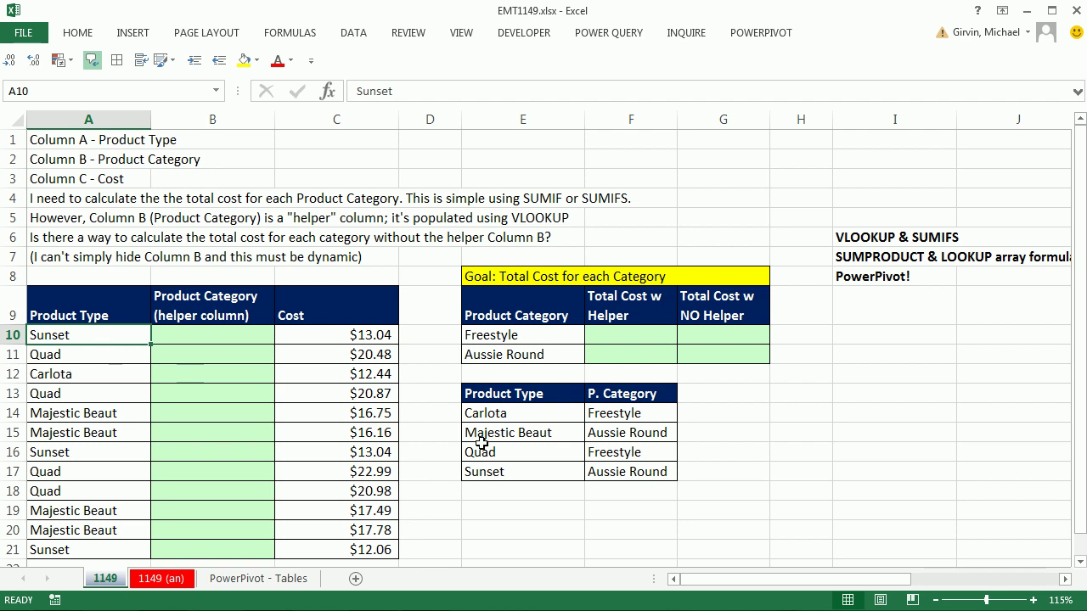
pyautogui.click(613, 473)
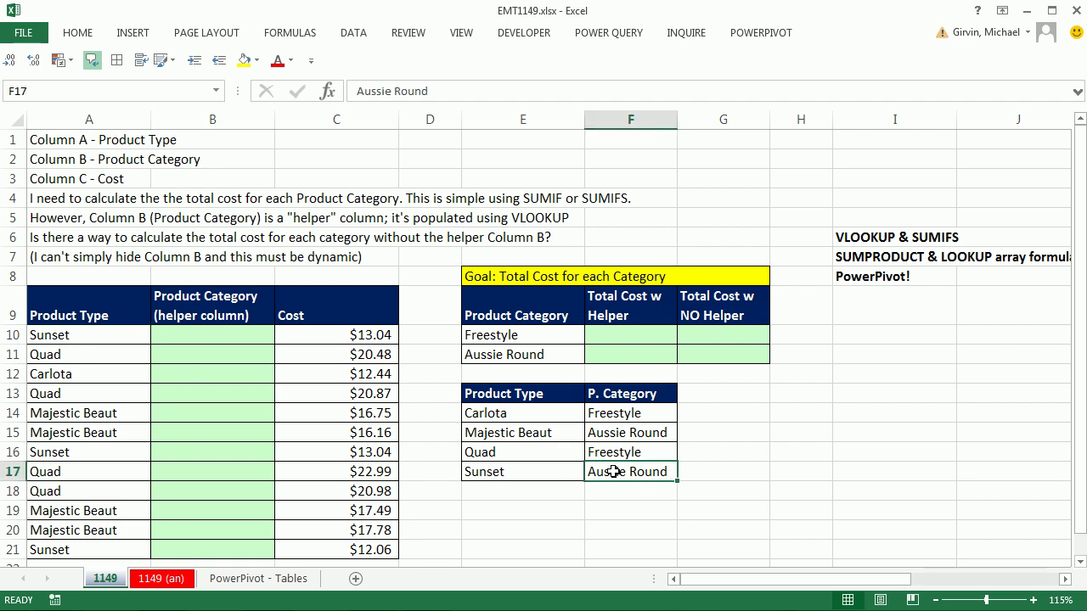
pyautogui.click(108, 355)
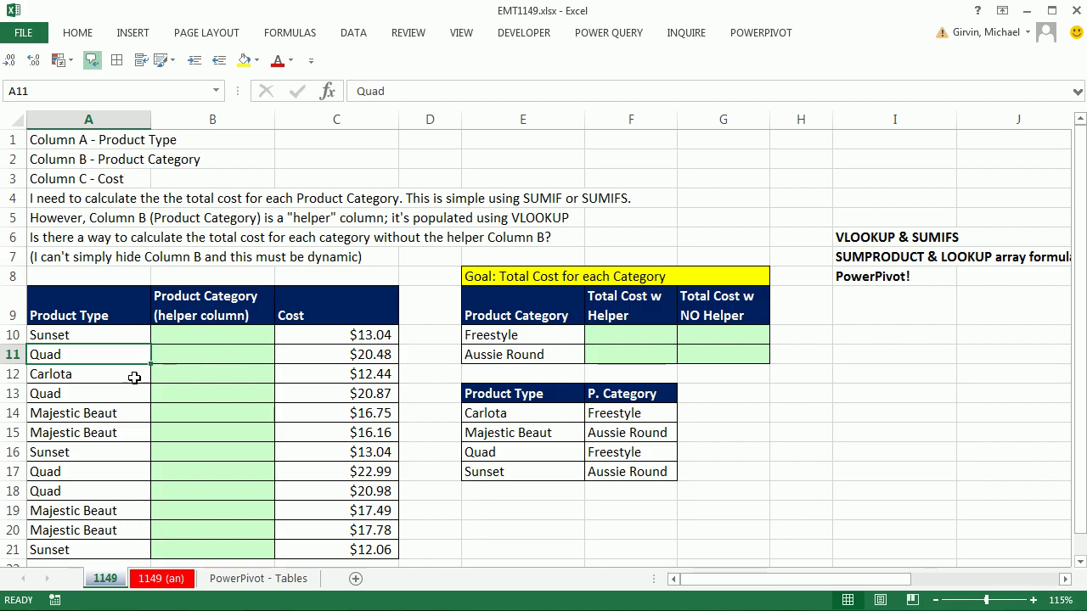
pyautogui.click(96, 395)
pyautogui.click(140, 473)
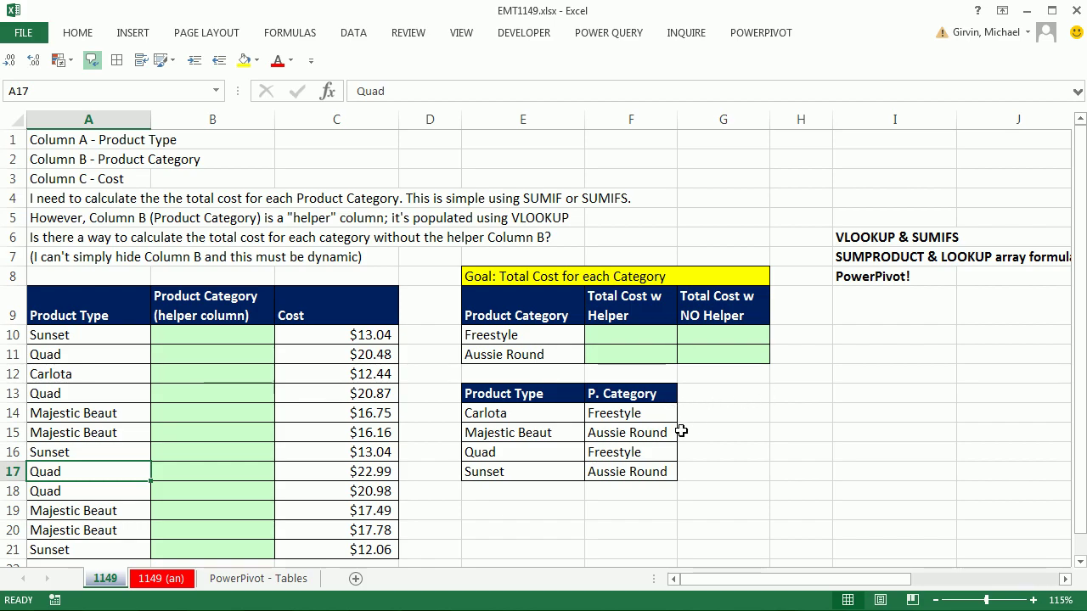
pyautogui.click(567, 434)
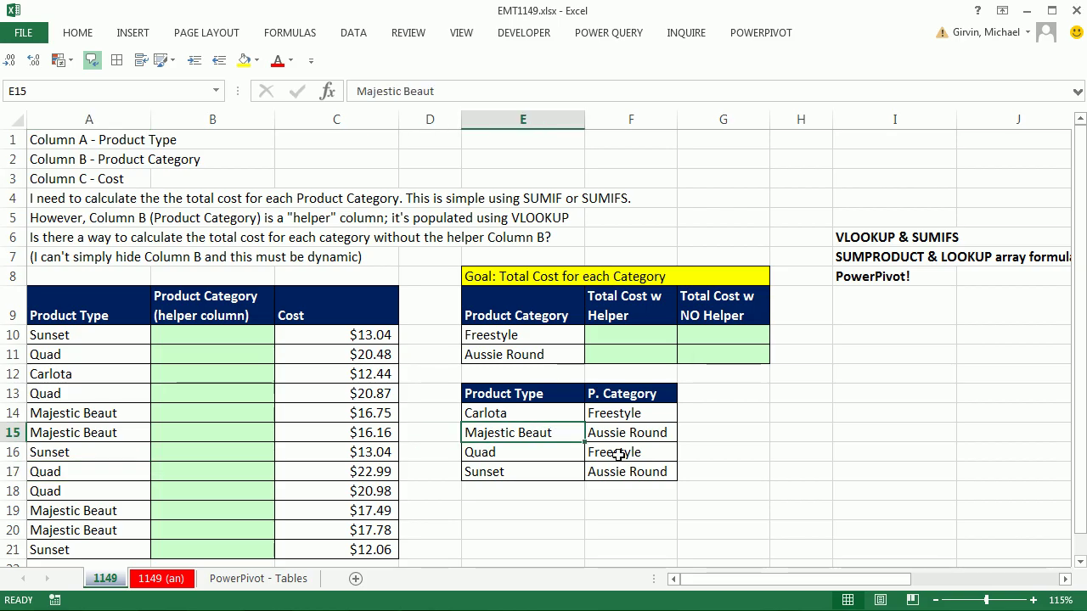
# Step: Convert the product-to-category lookup range into a table named Products
pyautogui.hotkey('ctrl', 't')
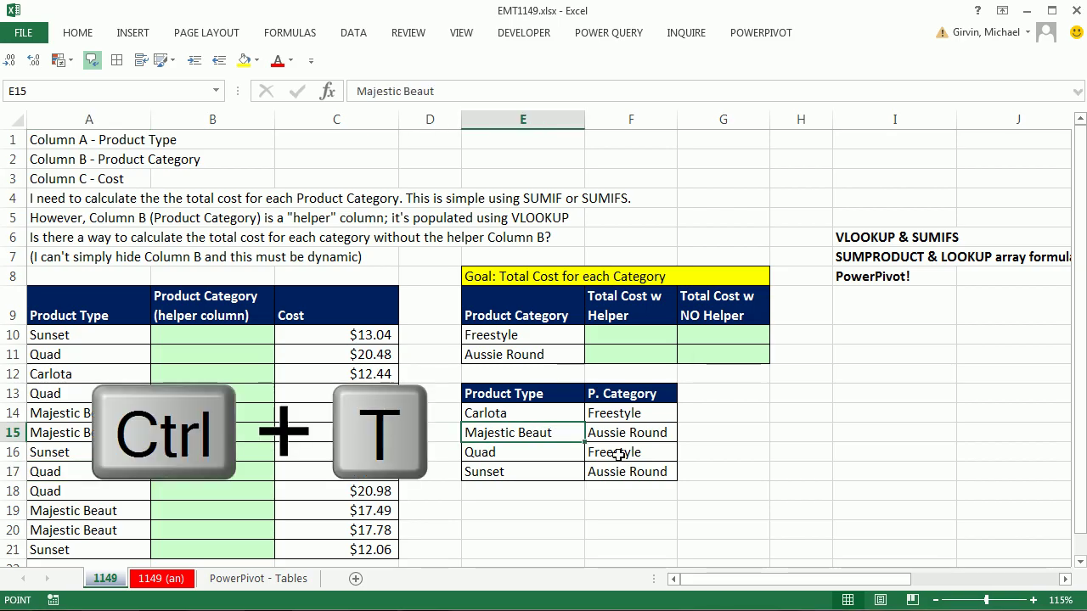
pyautogui.press('Return')
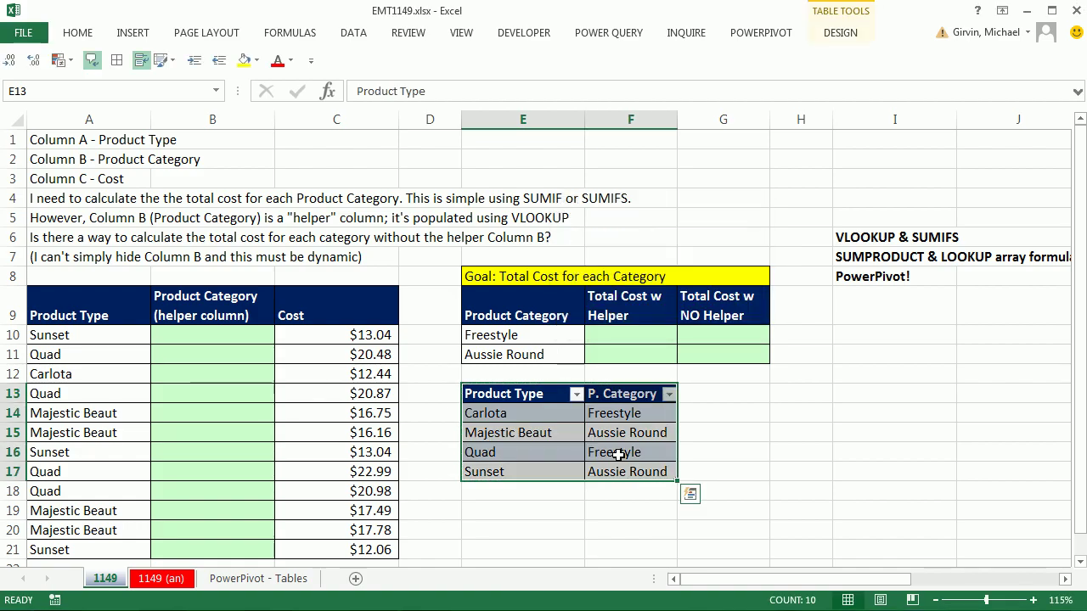
pyautogui.click(836, 41)
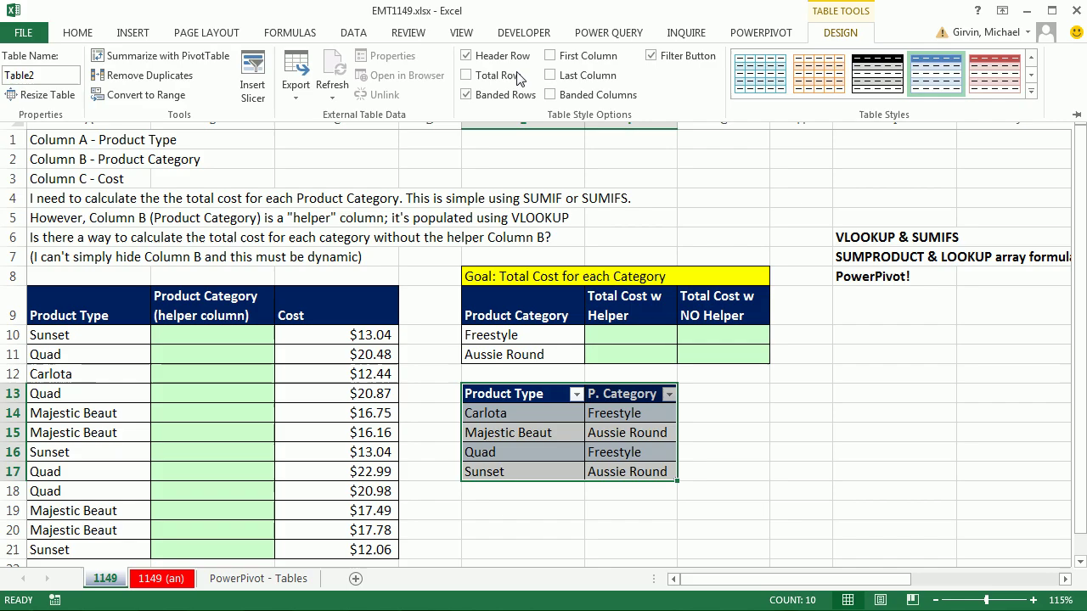
pyautogui.doubleClick(25, 75)
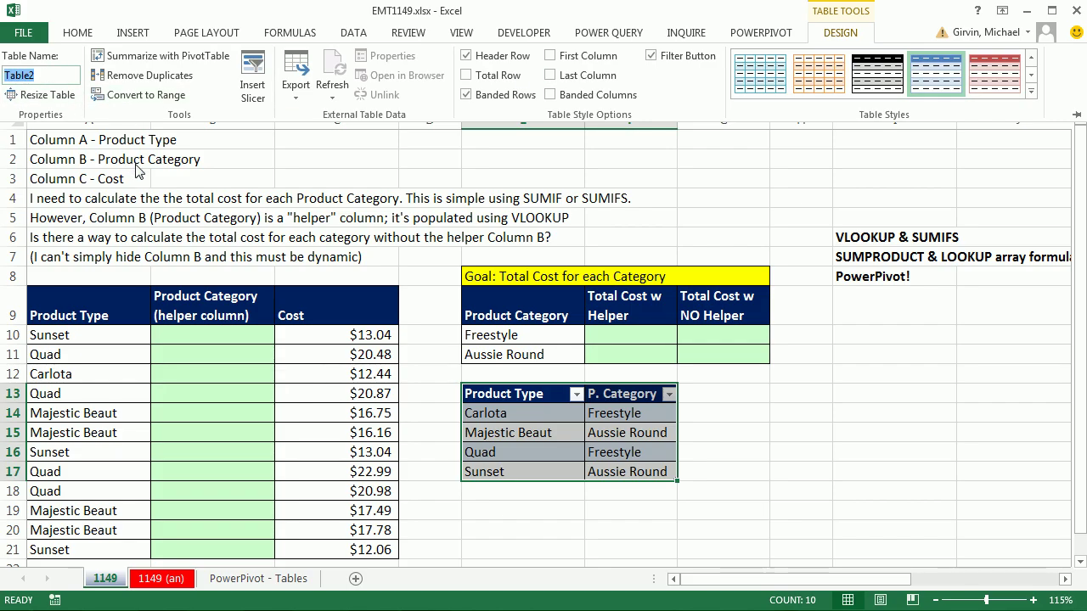
pyautogui.press('Escape')
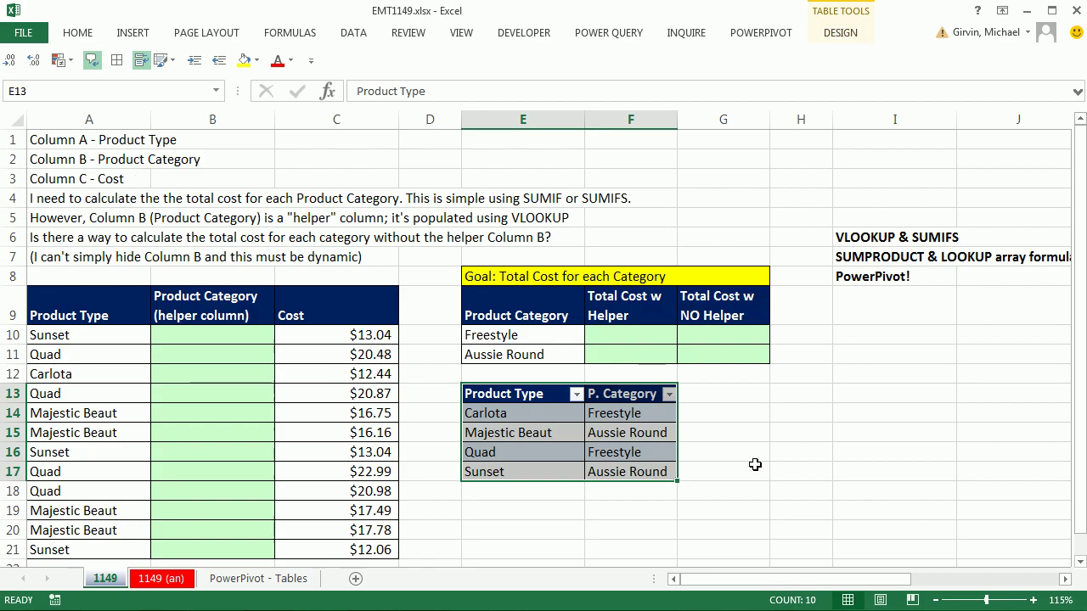
pyautogui.hotkey('alt', 'j')
pyautogui.press('t')
pyautogui.press('a')
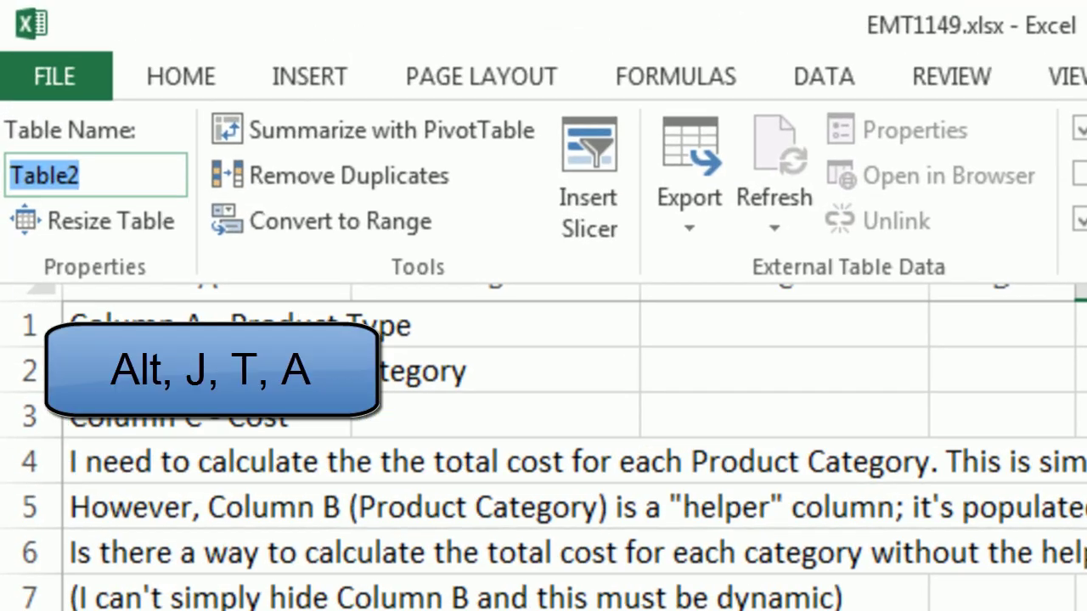
pyautogui.write('Products')
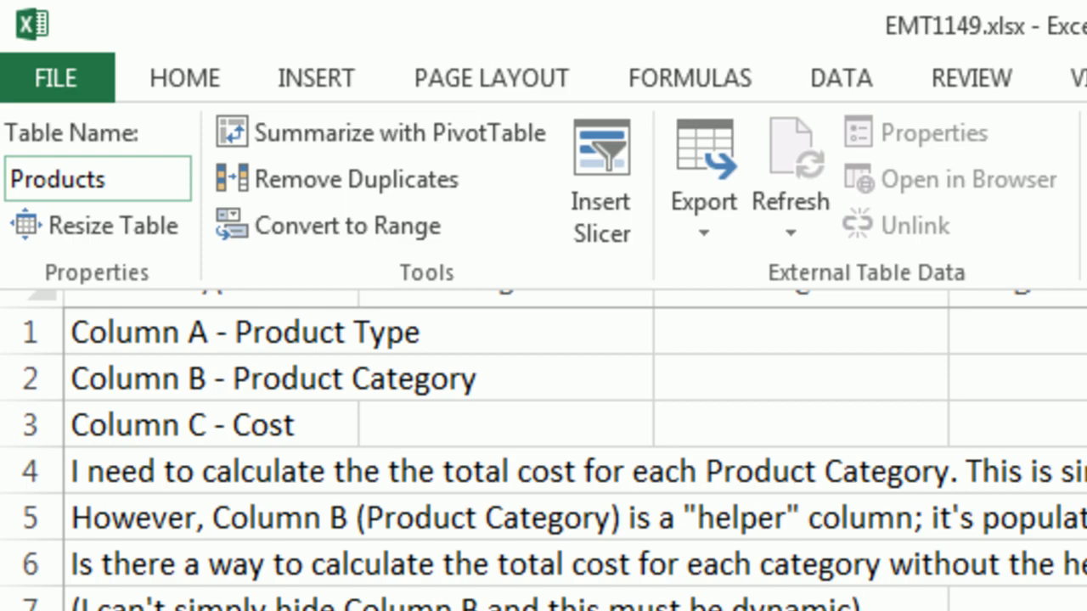
pyautogui.press('Return')
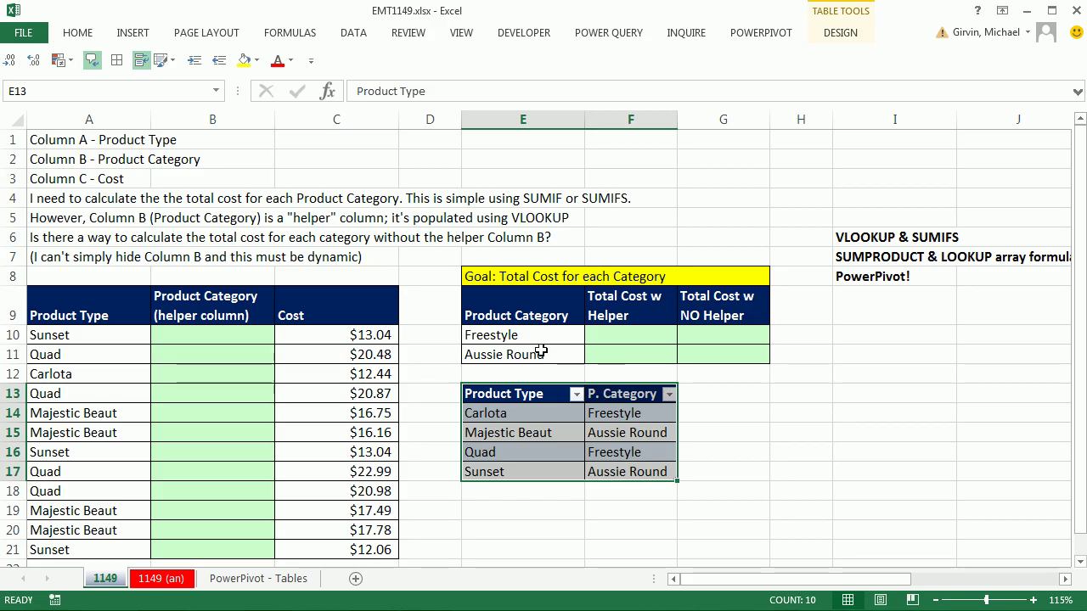
# Step: Convert the cost data into a table named Costs
pyautogui.click(133, 361)
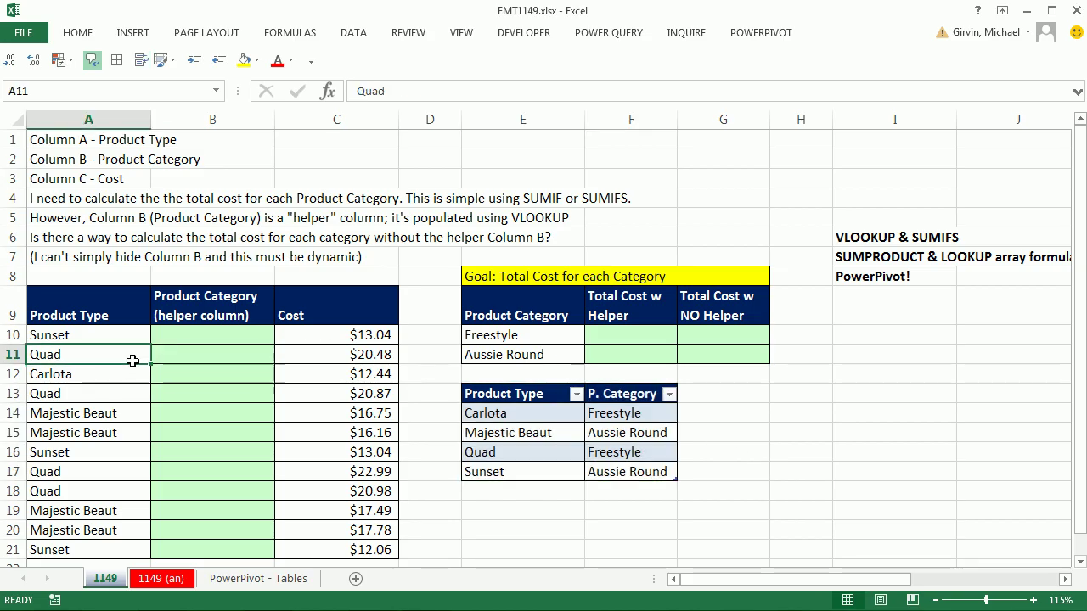
pyautogui.hotkey('ctrl', 't')
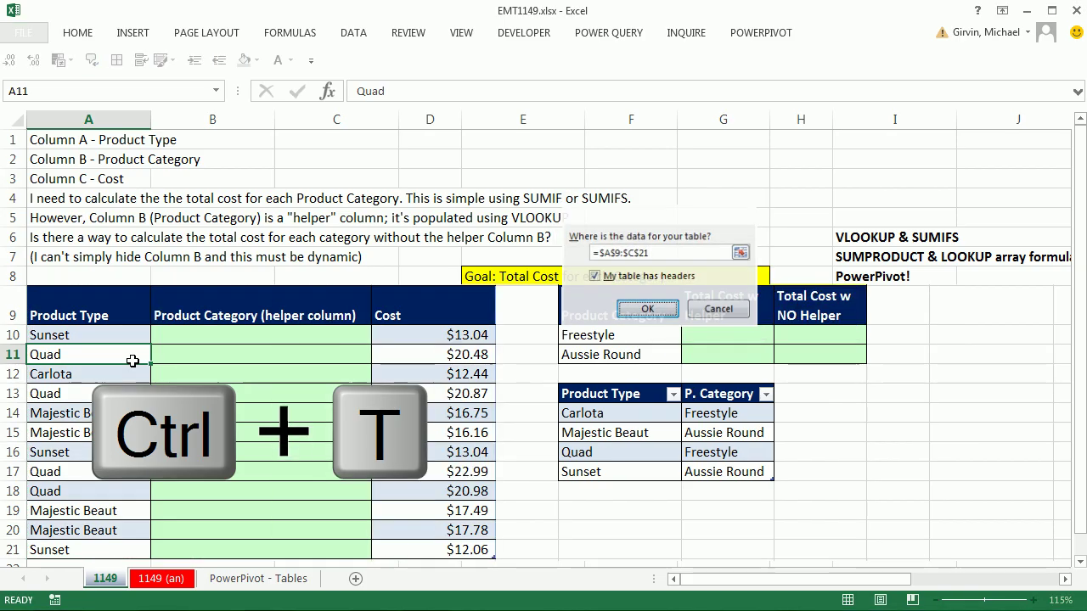
pyautogui.press('Return')
pyautogui.hotkey('alt', 'j')
pyautogui.press('t')
pyautogui.press('a')
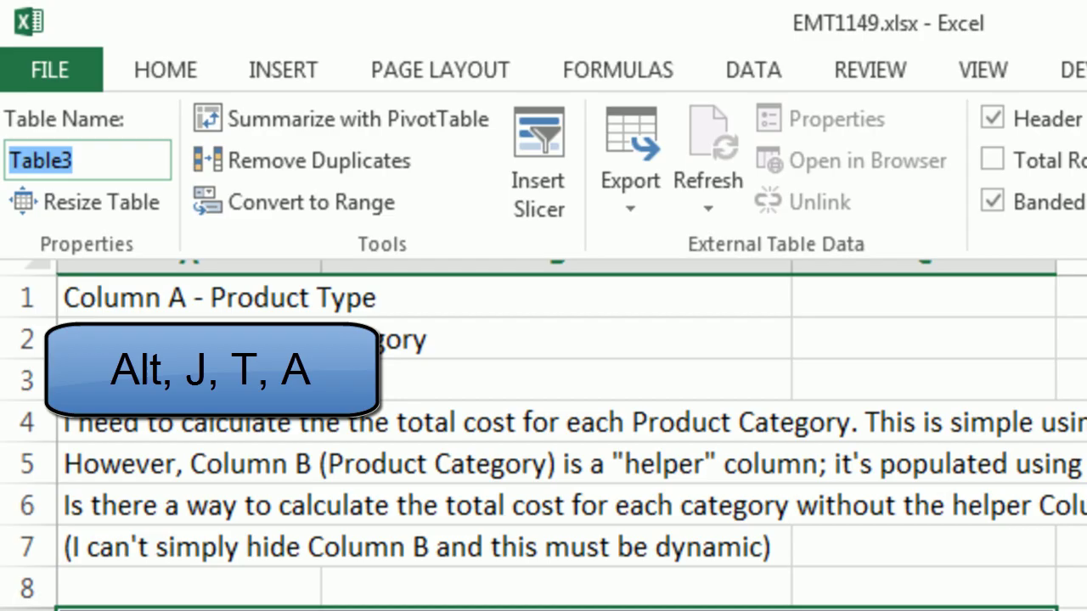
pyautogui.write('Costs')
pyautogui.press('Return')
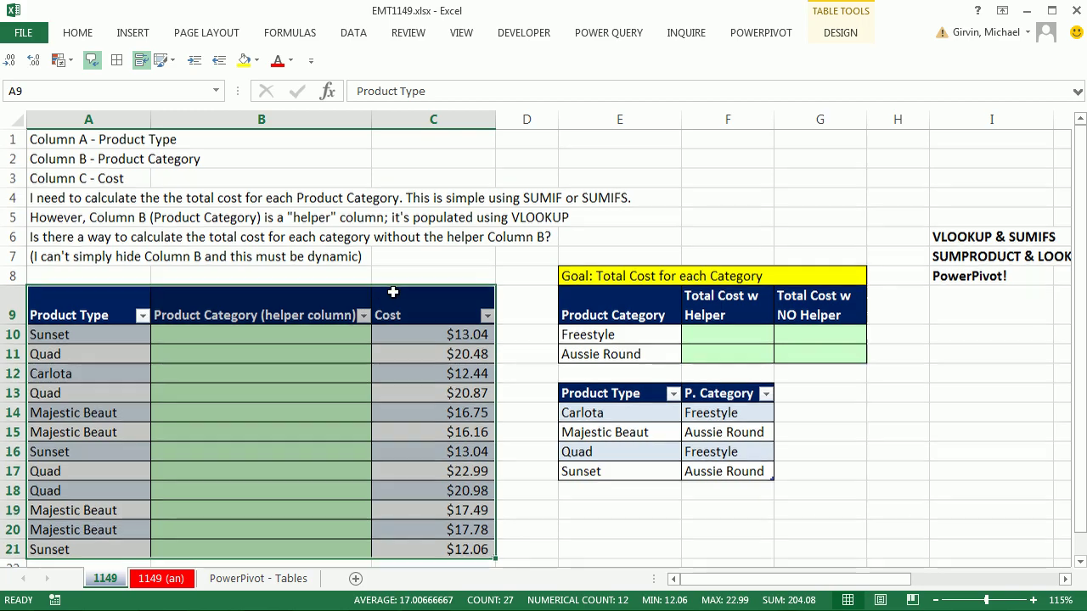
pyautogui.scroll(-1, 339, 289)
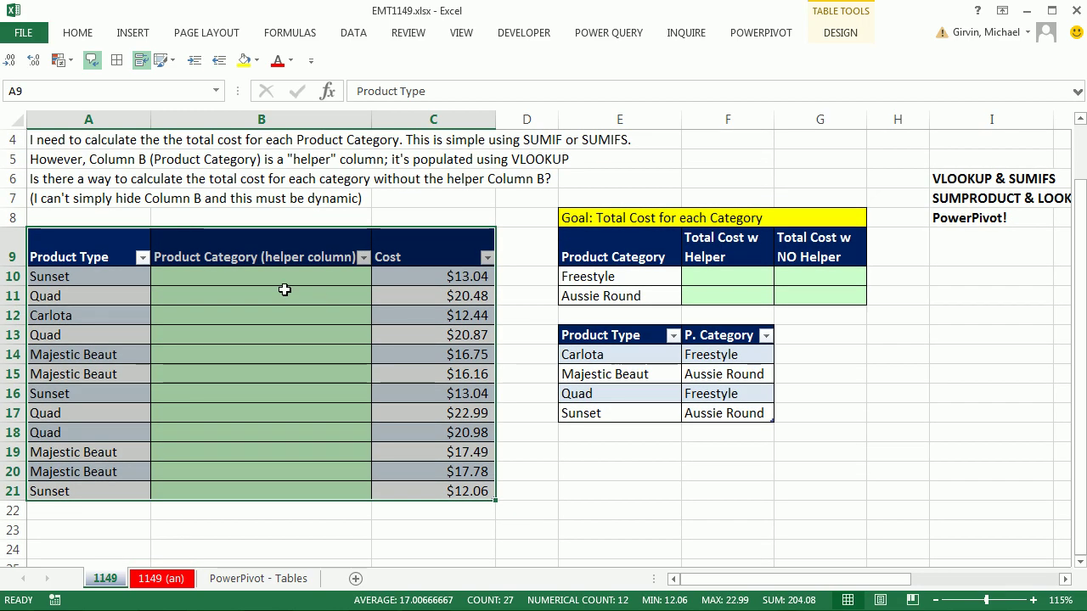
pyautogui.click(285, 289)
pyautogui.click(286, 281)
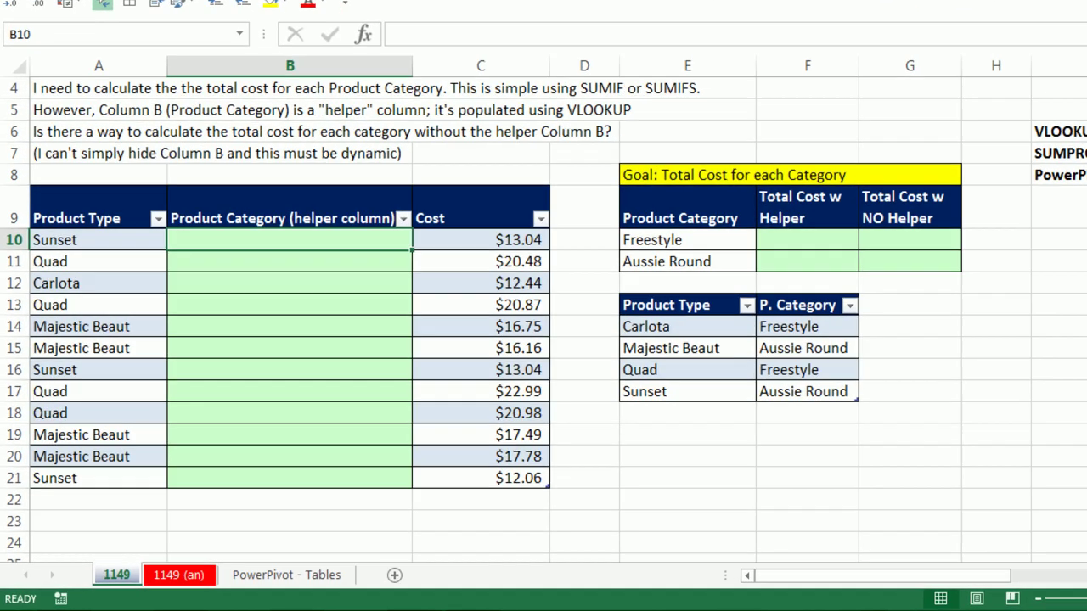
# Step: Enter =VLOOKUP([@[Product Type]],Products,2) in B10 and fill it down to B21
pyautogui.write('=vl')
pyautogui.press('Tab')
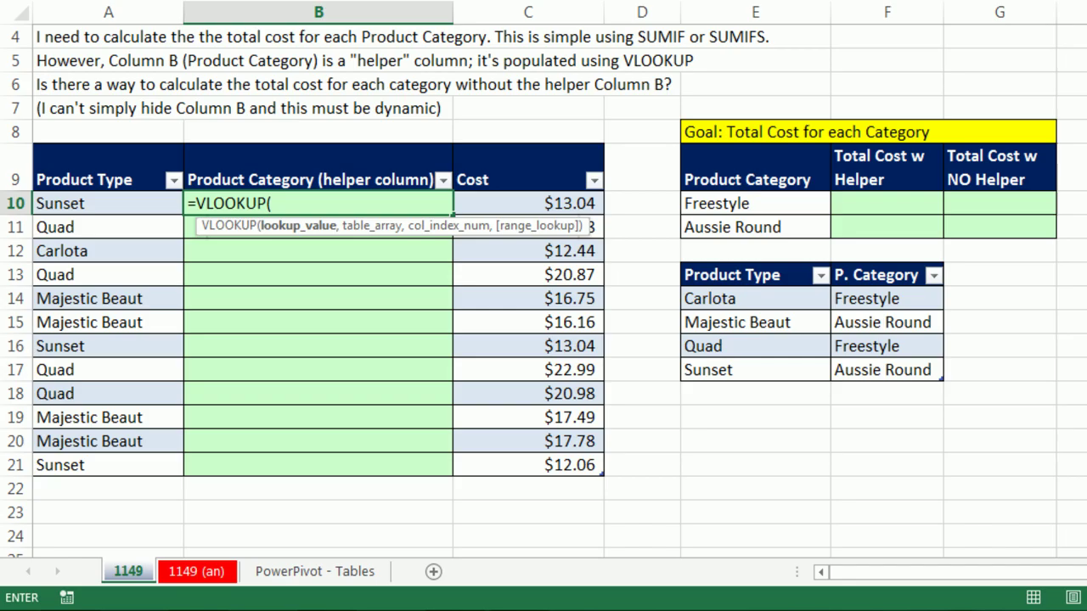
pyautogui.click(118, 212)
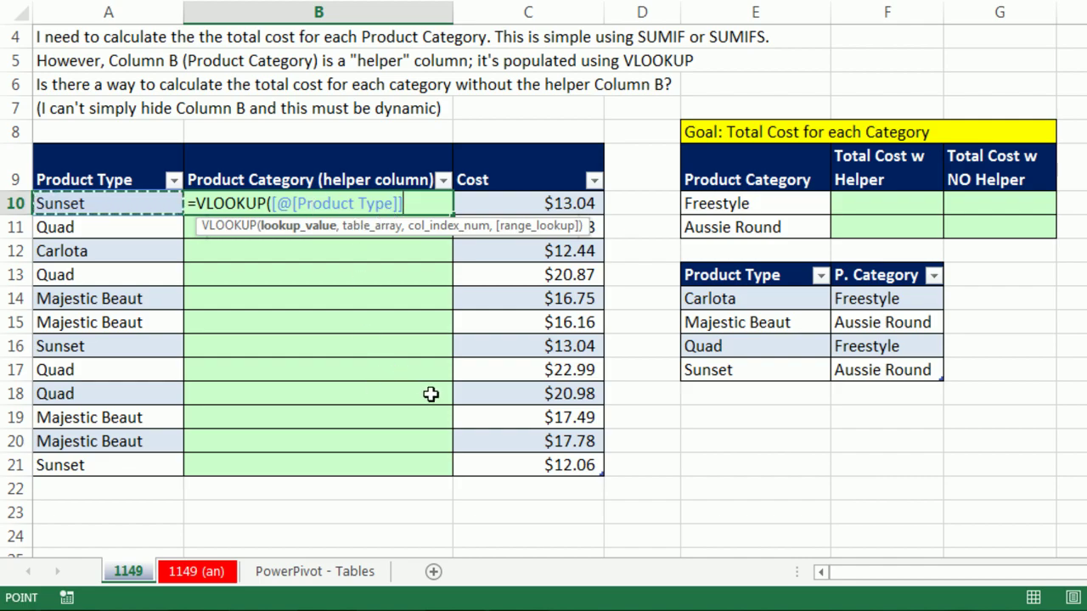
pyautogui.write(',')
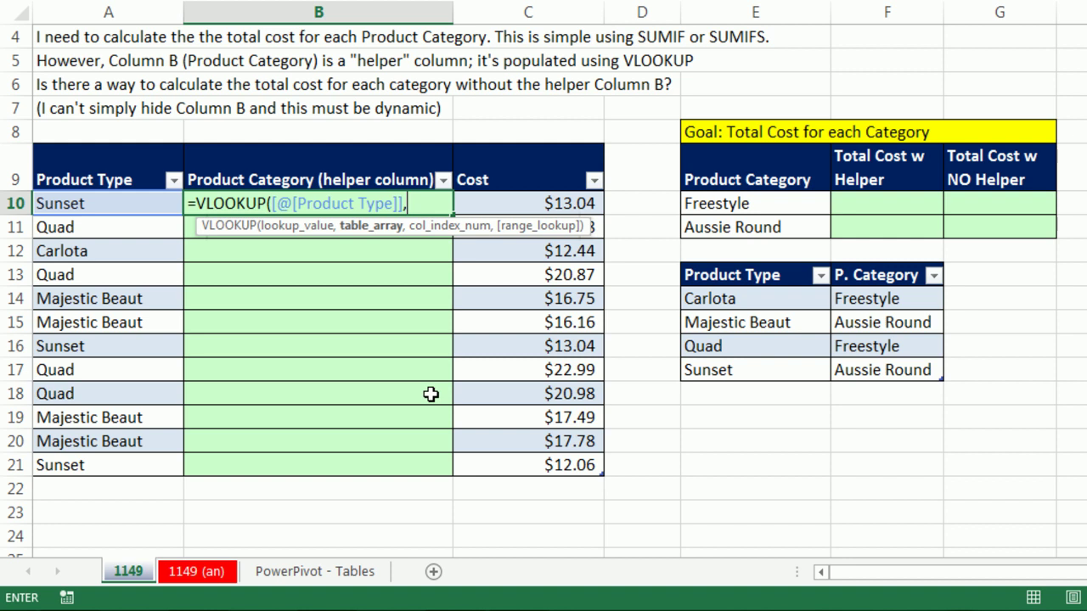
pyautogui.moveTo(714, 296); pyautogui.dragTo(864, 369)
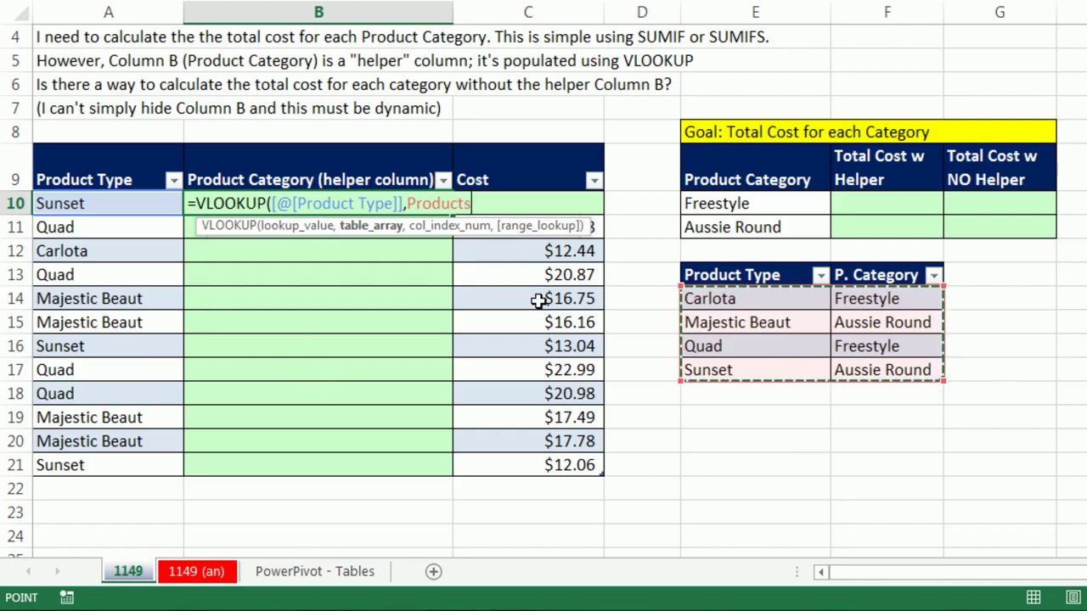
pyautogui.write(',2')
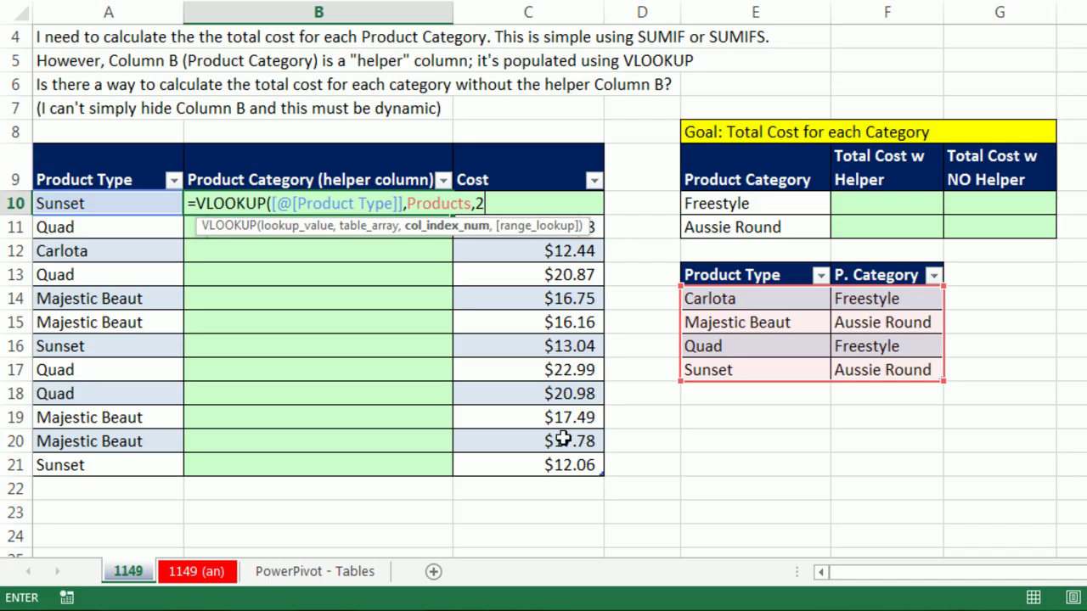
pyautogui.write(')')
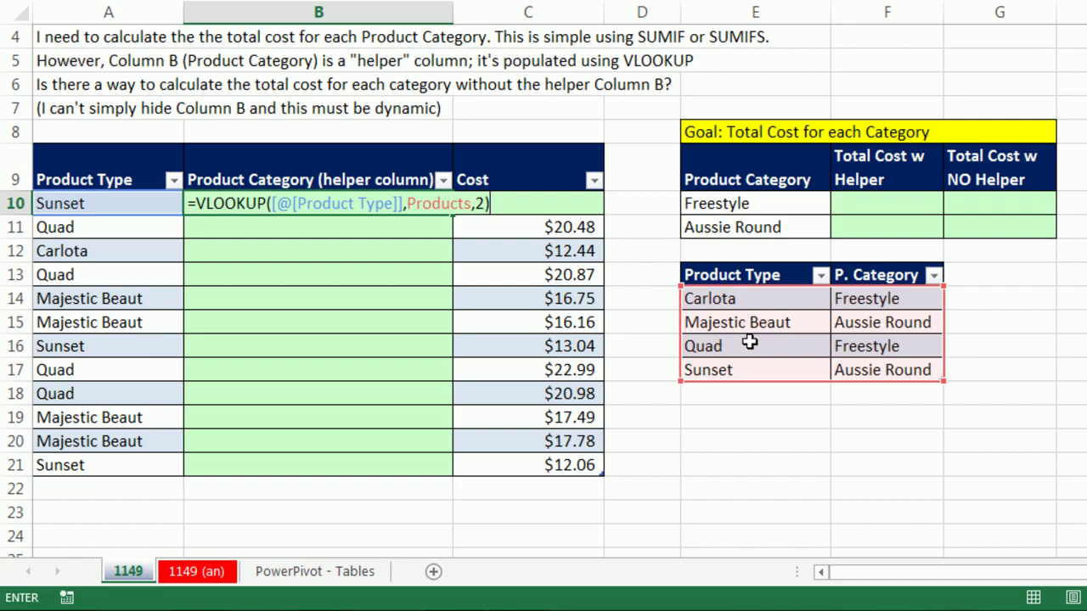
pyautogui.hotkey('ctrl', 'Return')
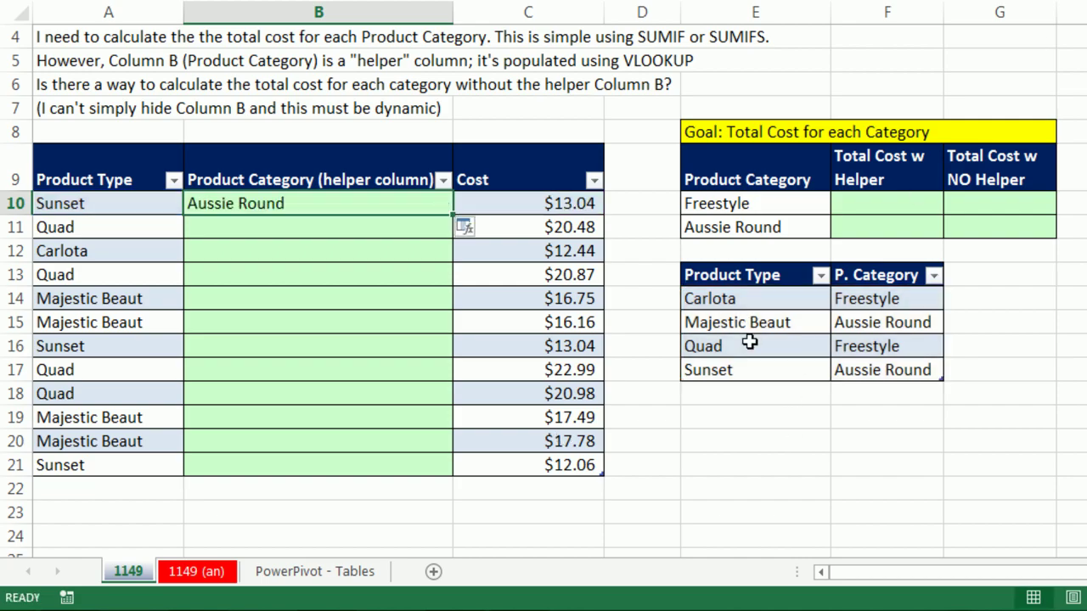
pyautogui.doubleClick(454, 214)
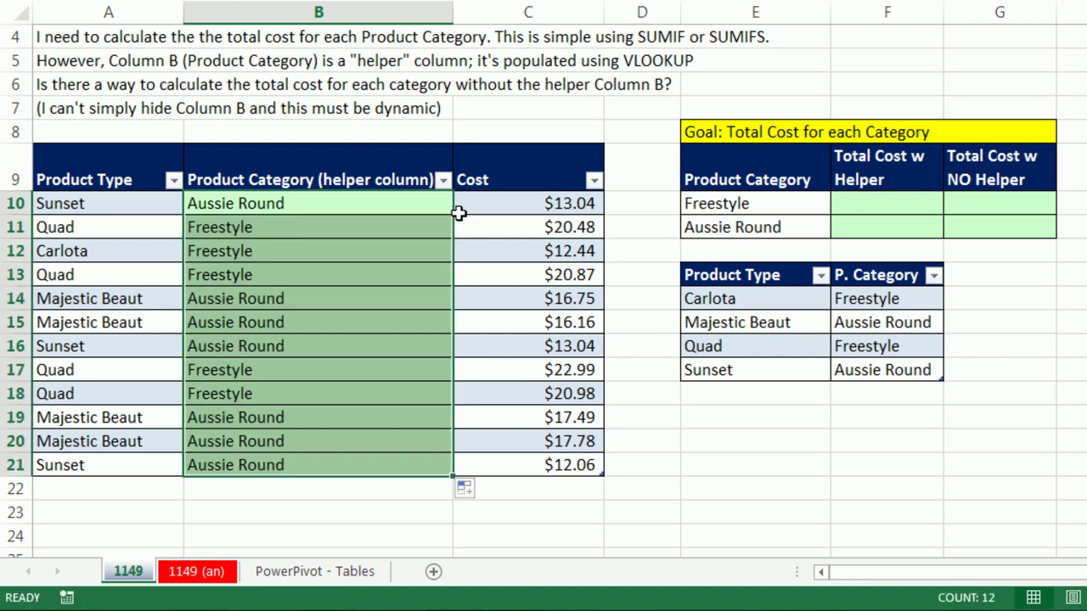
# Step: Start a SUMIFS in F10 using the Costs[Cost] column as the sum range
pyautogui.click(859, 205)
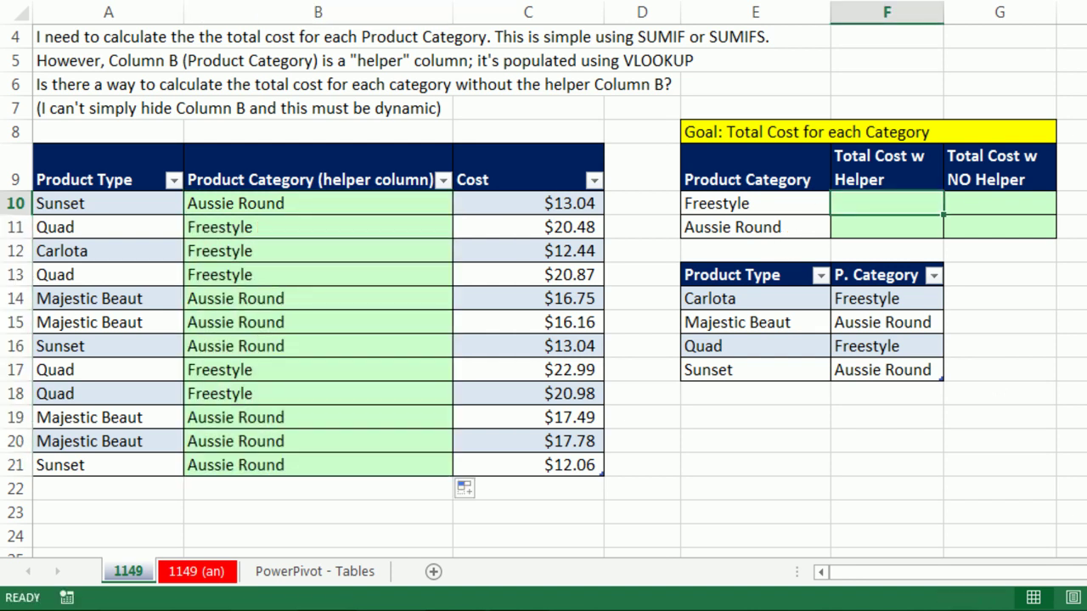
pyautogui.write('=sumif')
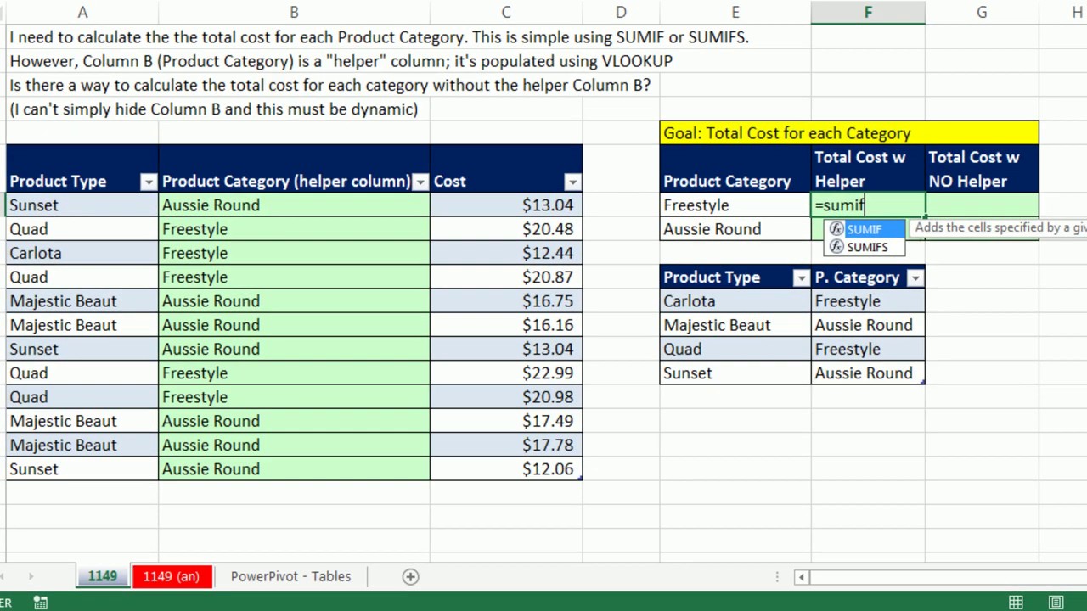
pyautogui.write('s')
pyautogui.press('Tab')
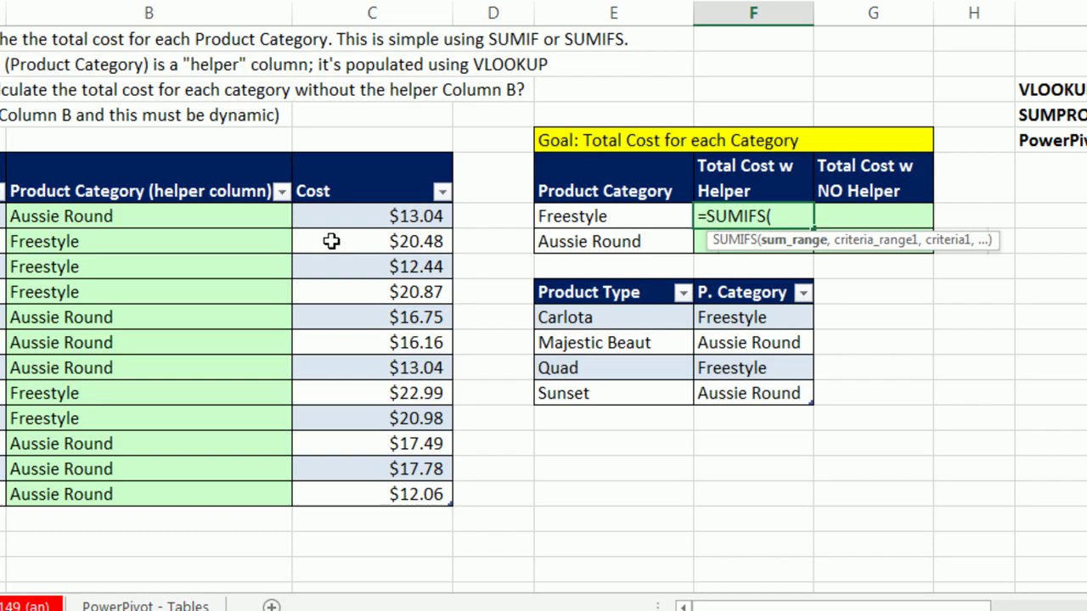
pyautogui.click(321, 220)
pyautogui.hotkey('ctrl', 'shift', 'Down')
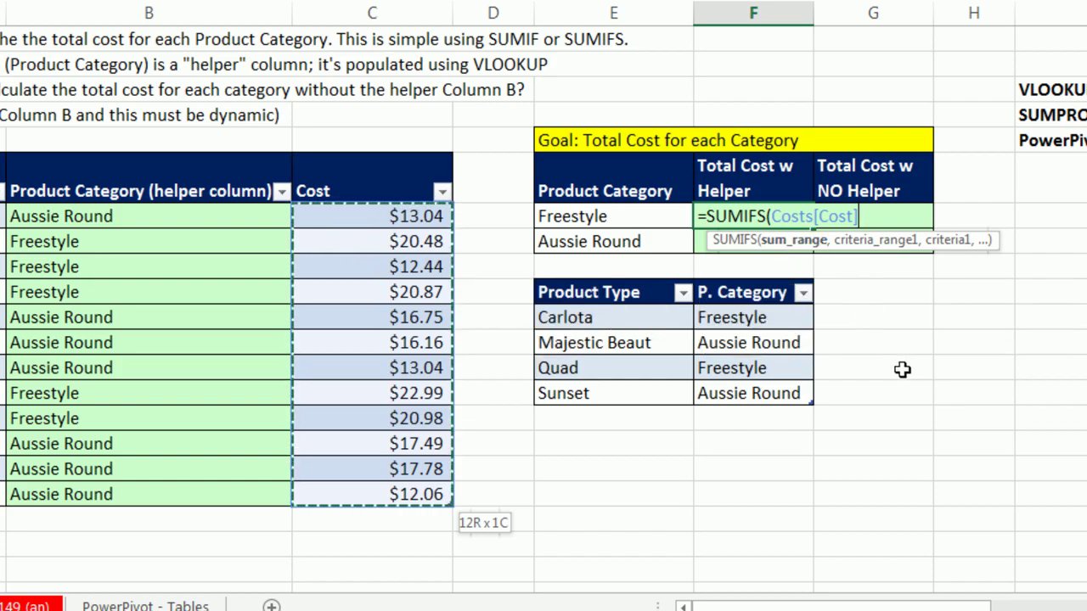
pyautogui.write(',')
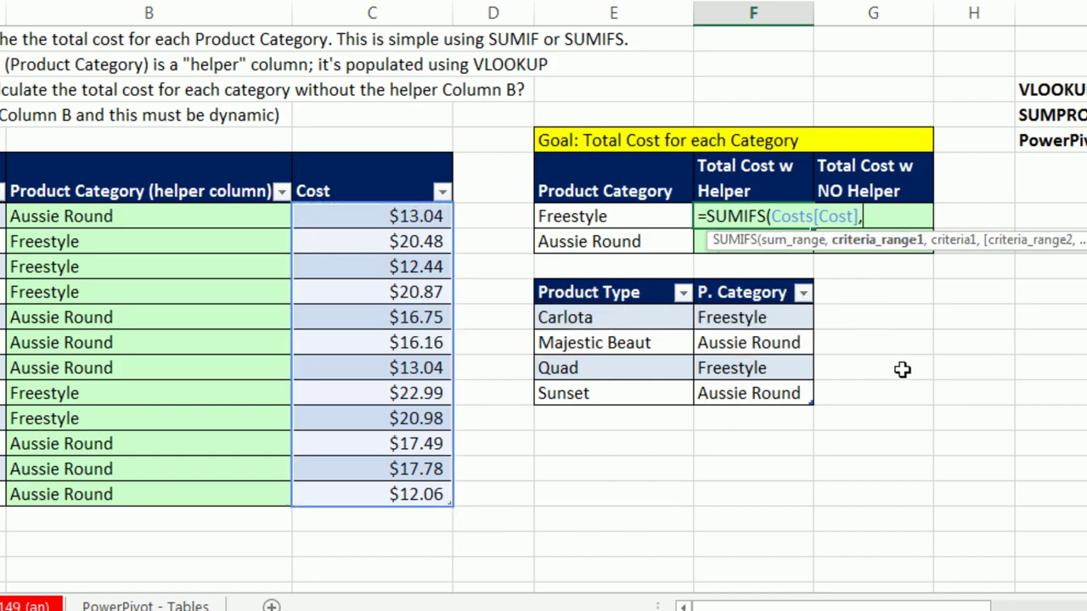
# Step: Add the helper category column as criteria range with E10 as criterion, and fill to F11
pyautogui.click(166, 219)
pyautogui.hotkey('ctrl', 'shift', 'Down')
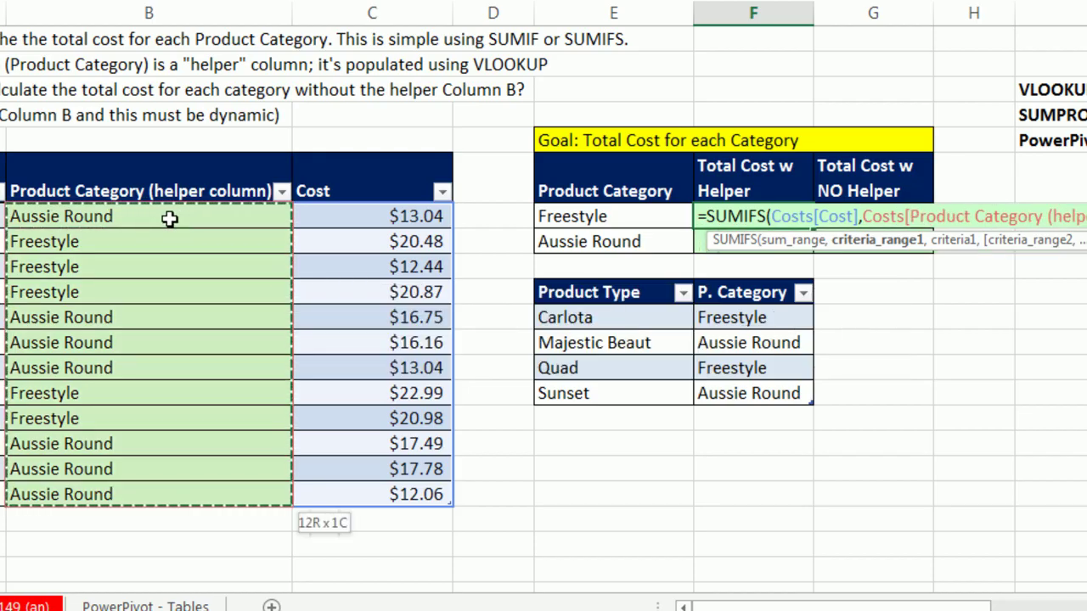
pyautogui.write(',')
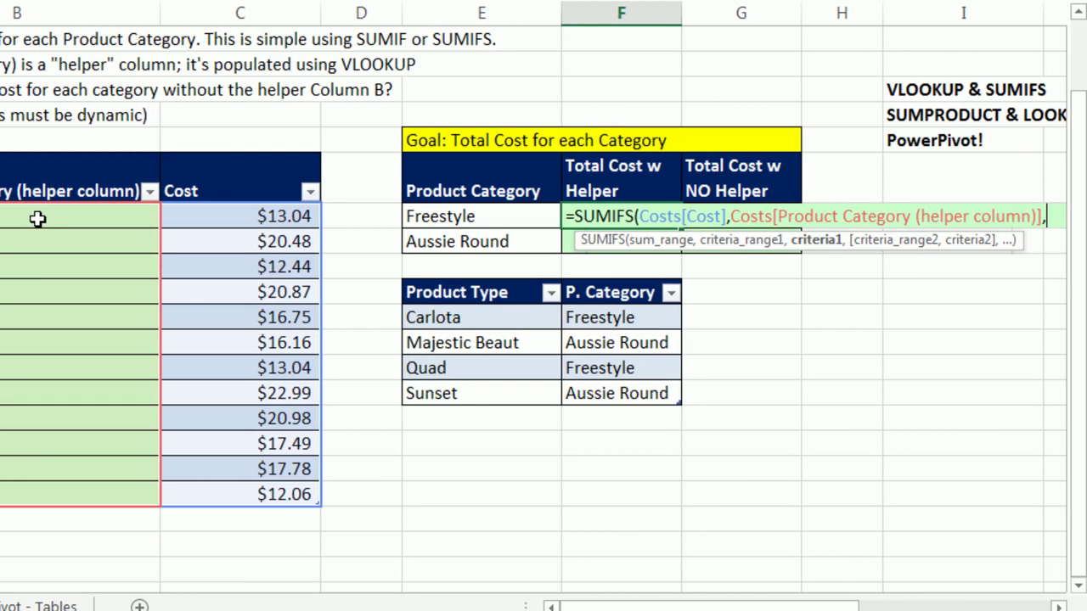
pyautogui.press('Left')
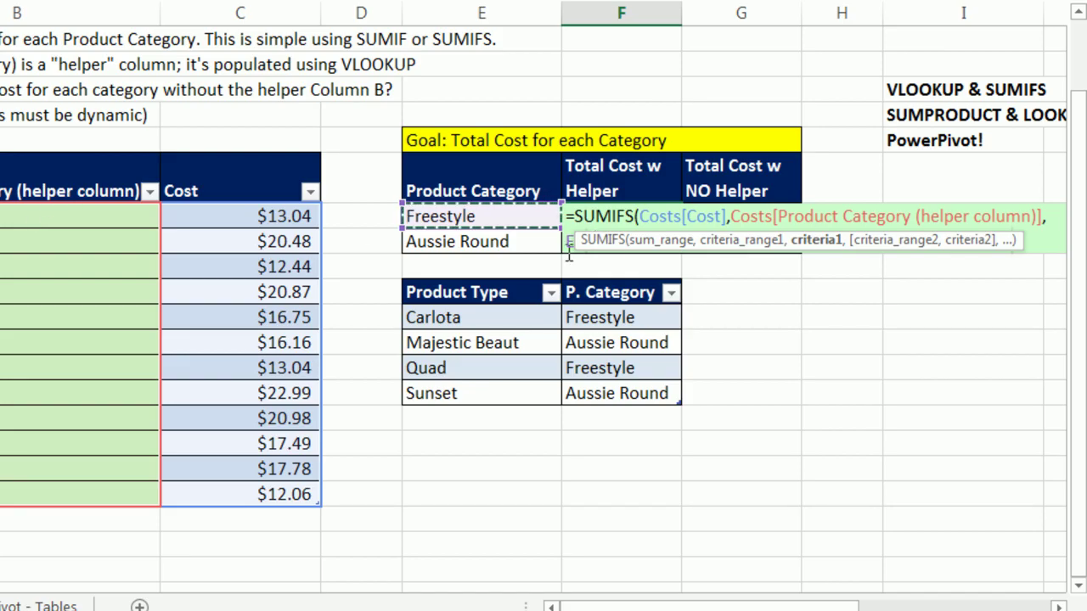
pyautogui.moveTo(572, 243); pyautogui.dragTo(533, 265)
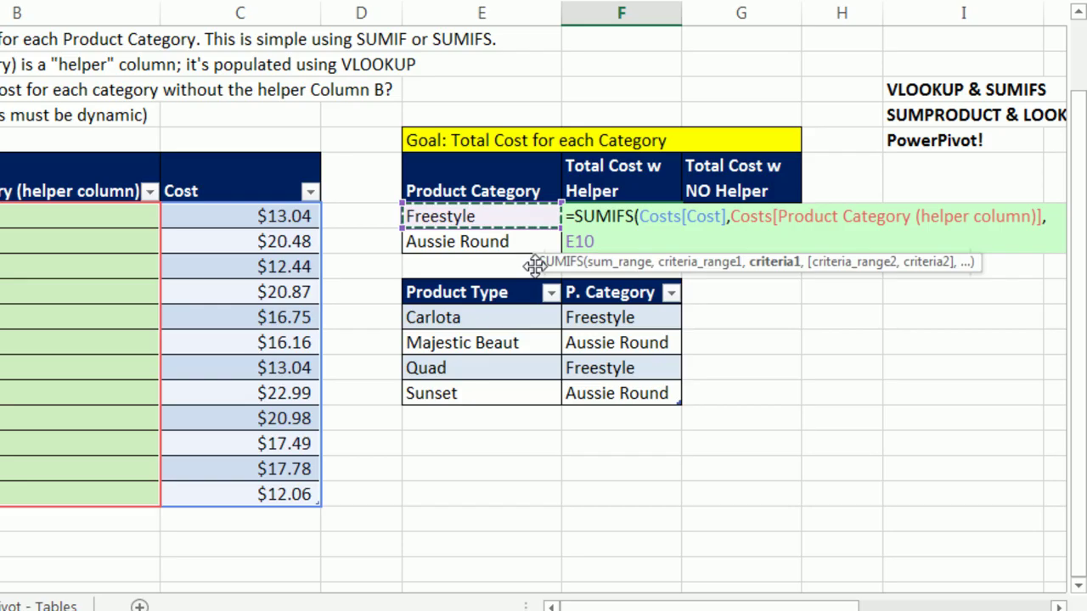
pyautogui.write(')')
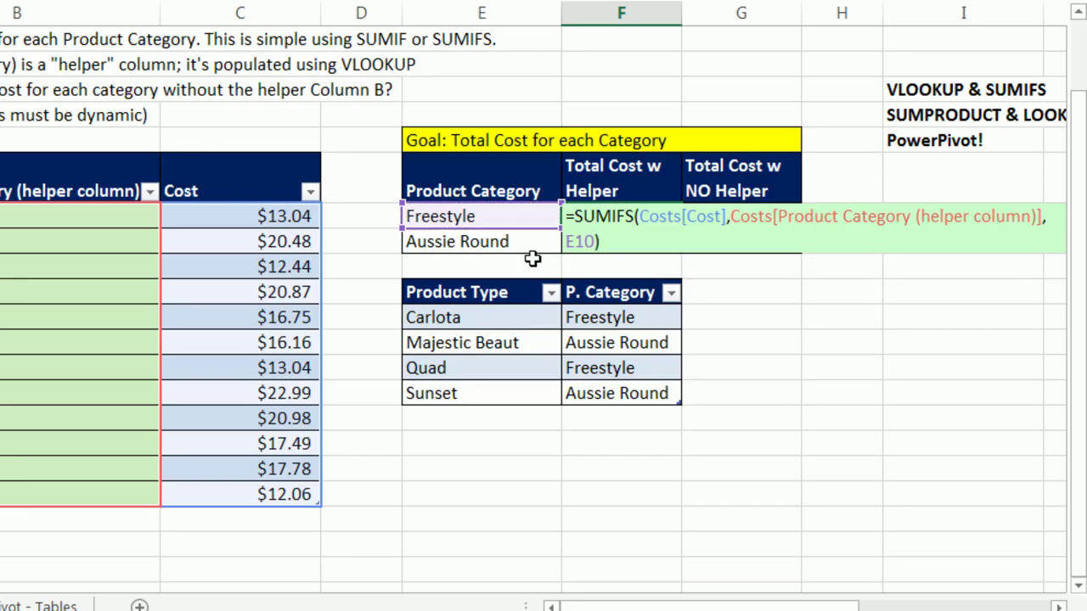
pyautogui.hotkey('ctrl', 'Return')
pyautogui.moveTo(687, 228); pyautogui.dragTo(685, 257)
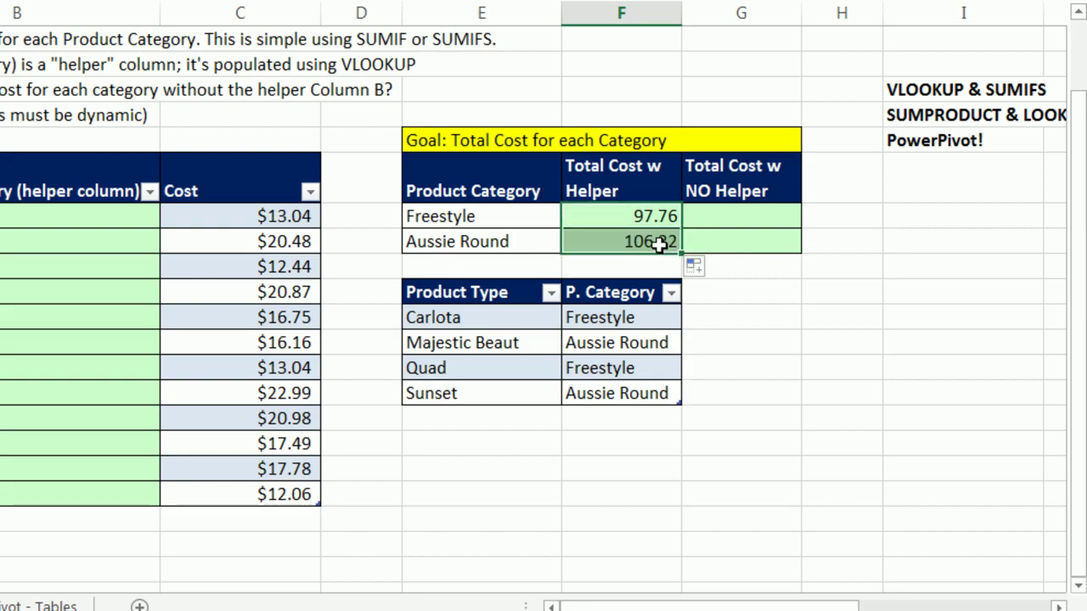
pyautogui.click(716, 214)
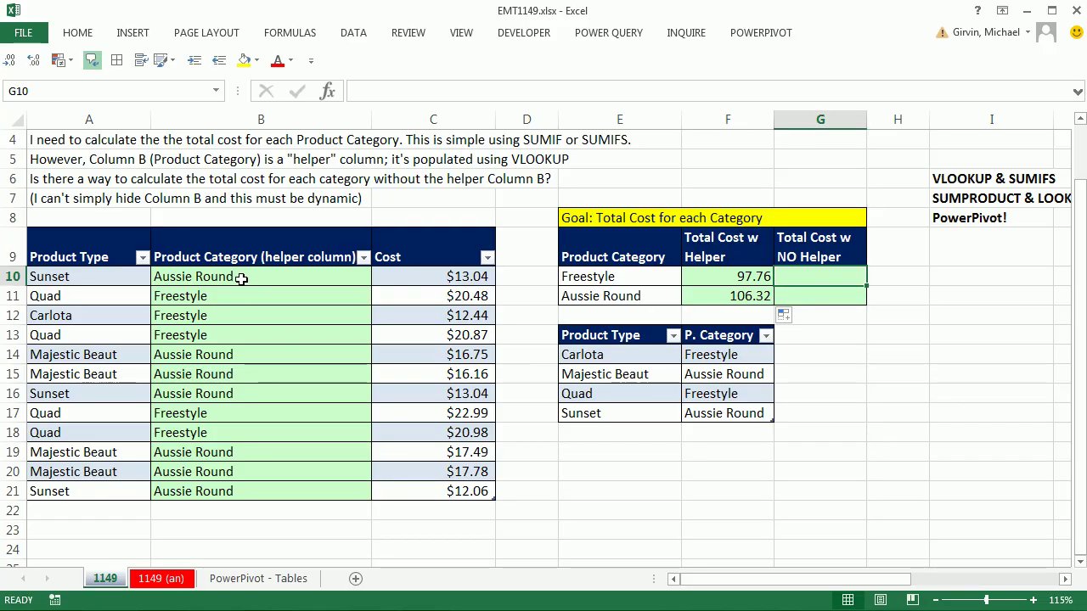
pyautogui.moveTo(241, 279); pyautogui.dragTo(259, 493)
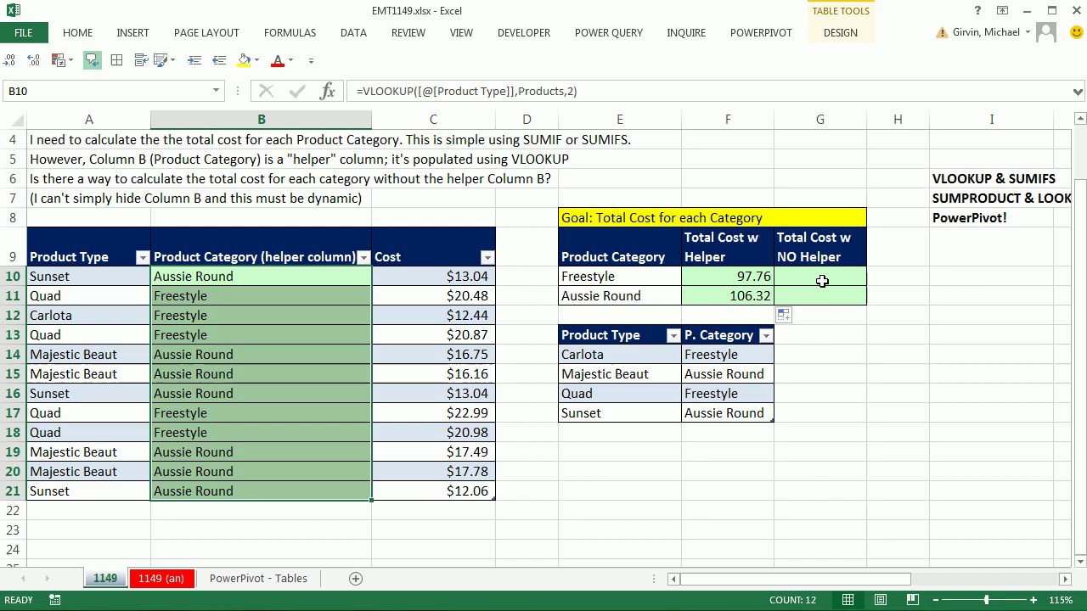
pyautogui.click(822, 281)
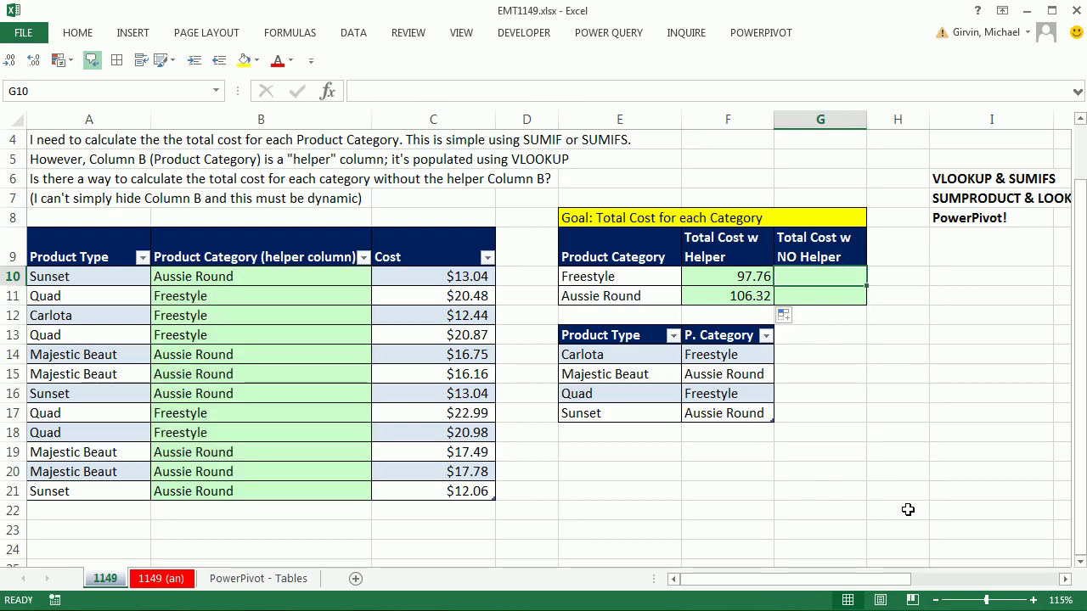
pyautogui.click(302, 279)
pyautogui.press('F2')
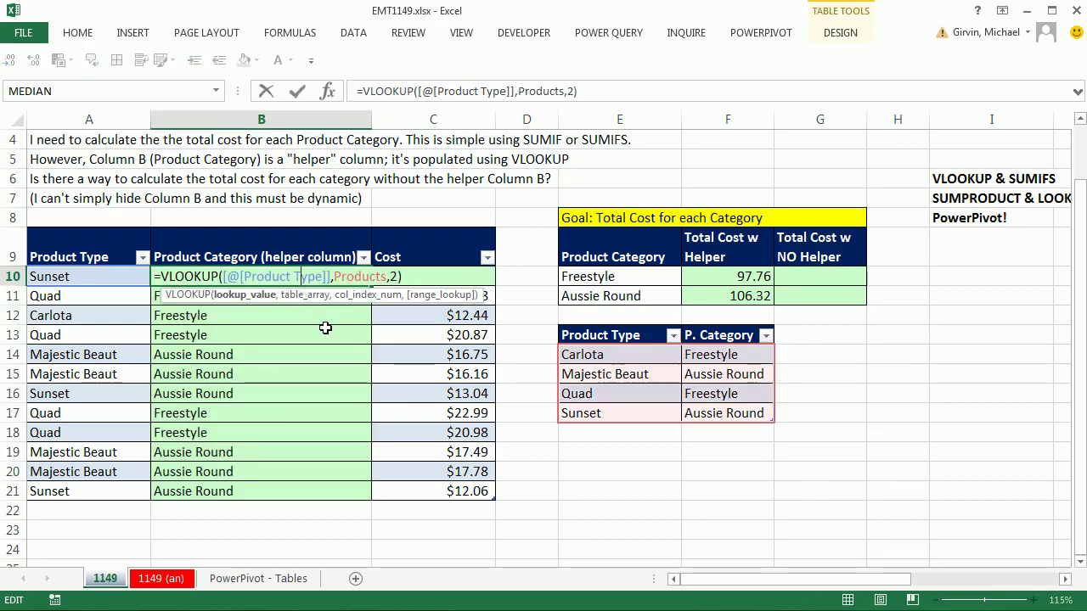
pyautogui.press('Escape')
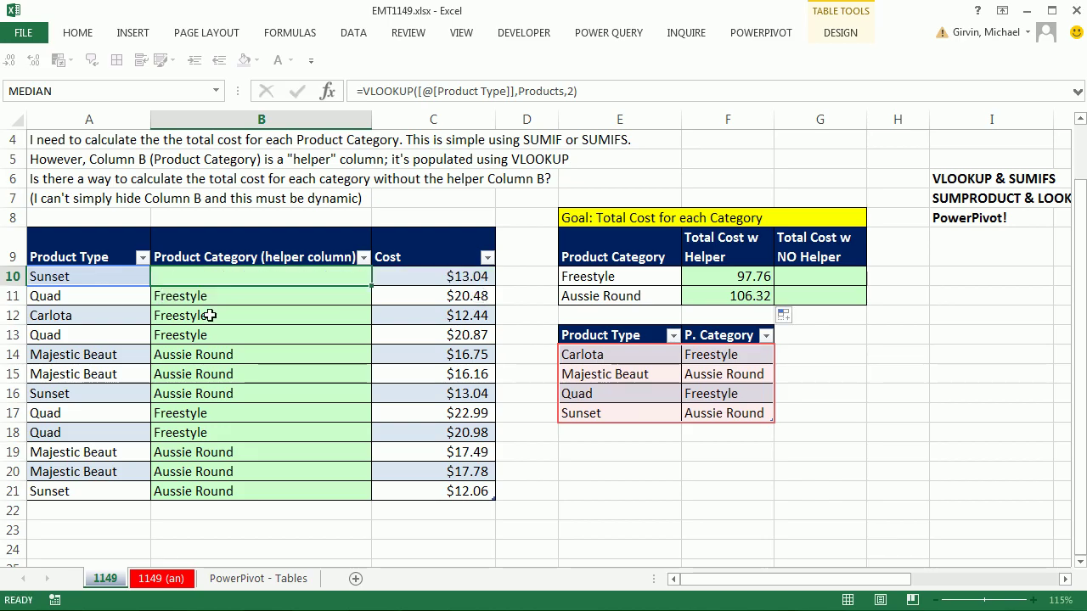
pyautogui.doubleClick(199, 297)
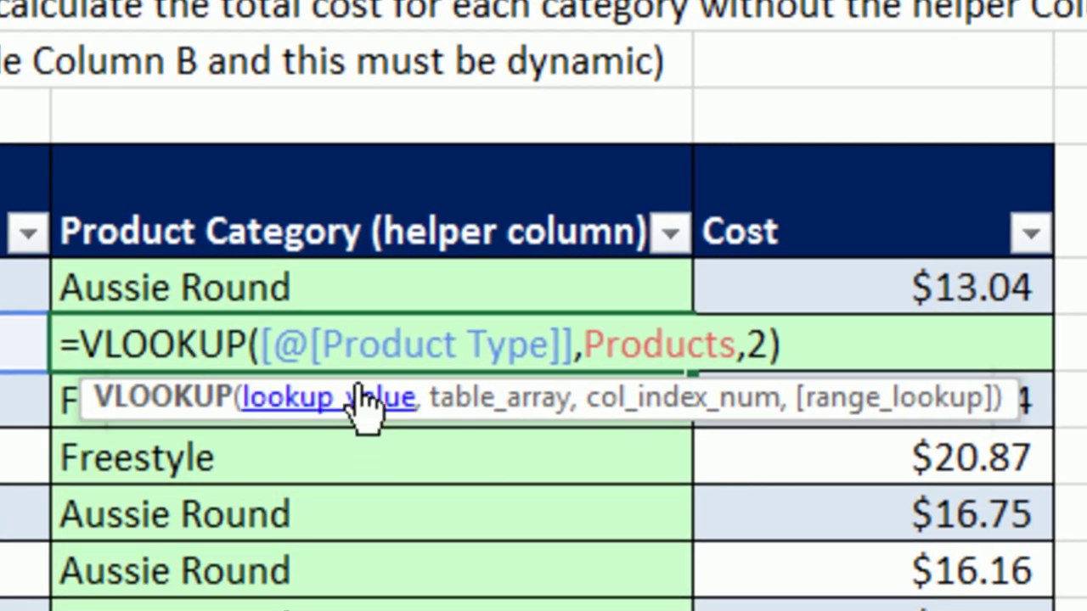
pyautogui.click(360, 344)
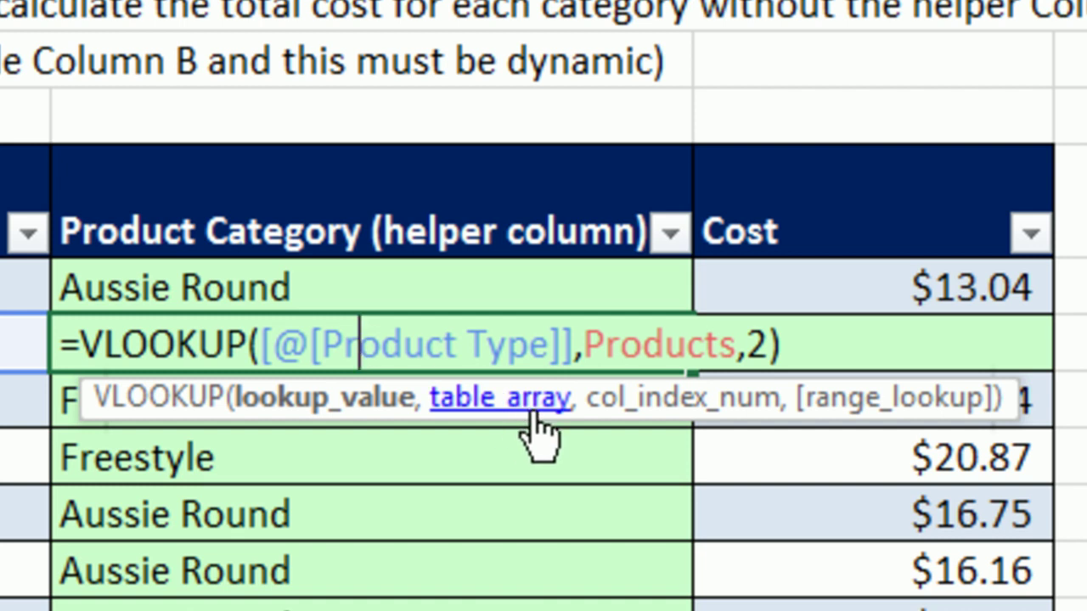
pyautogui.click(773, 346)
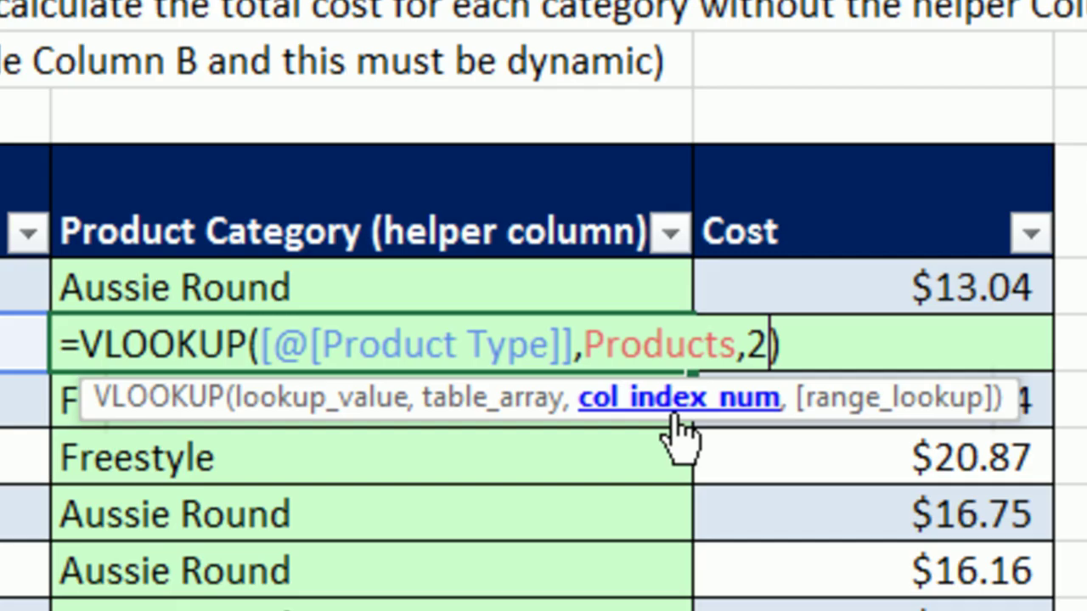
pyautogui.click(265, 348)
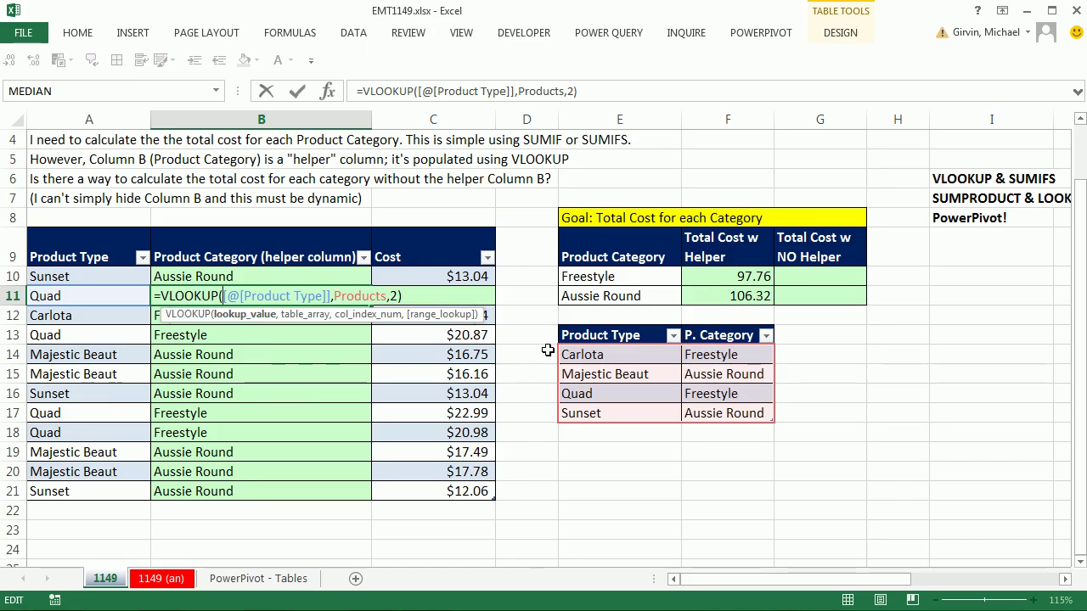
pyautogui.hotkey('ctrl', 'Return')
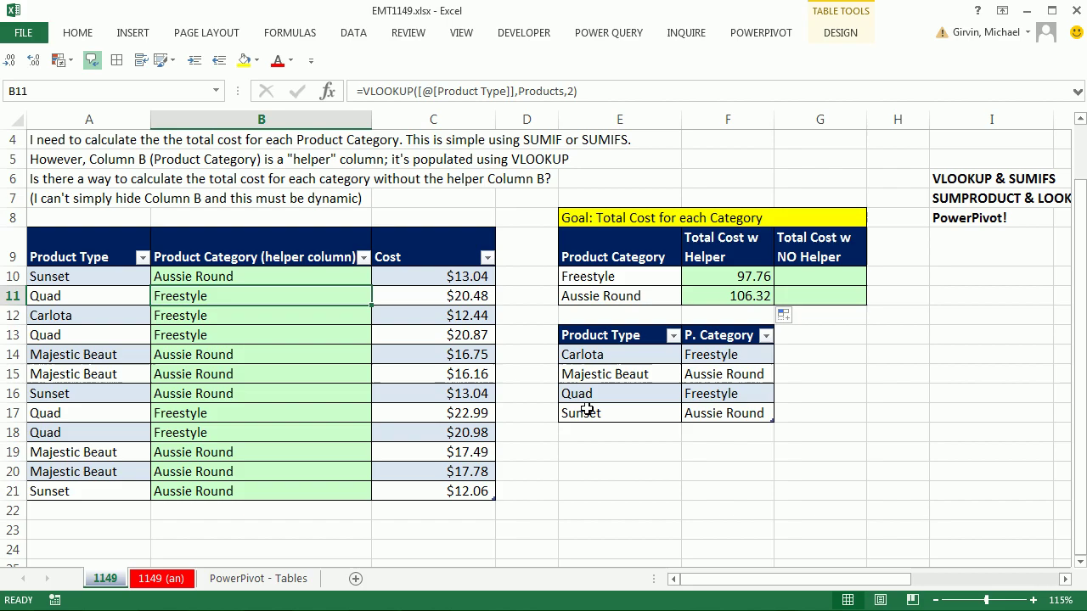
# Step: Type =LOOKUP(Costs[Product Type],Products) into G10 without entering it
pyautogui.click(791, 284)
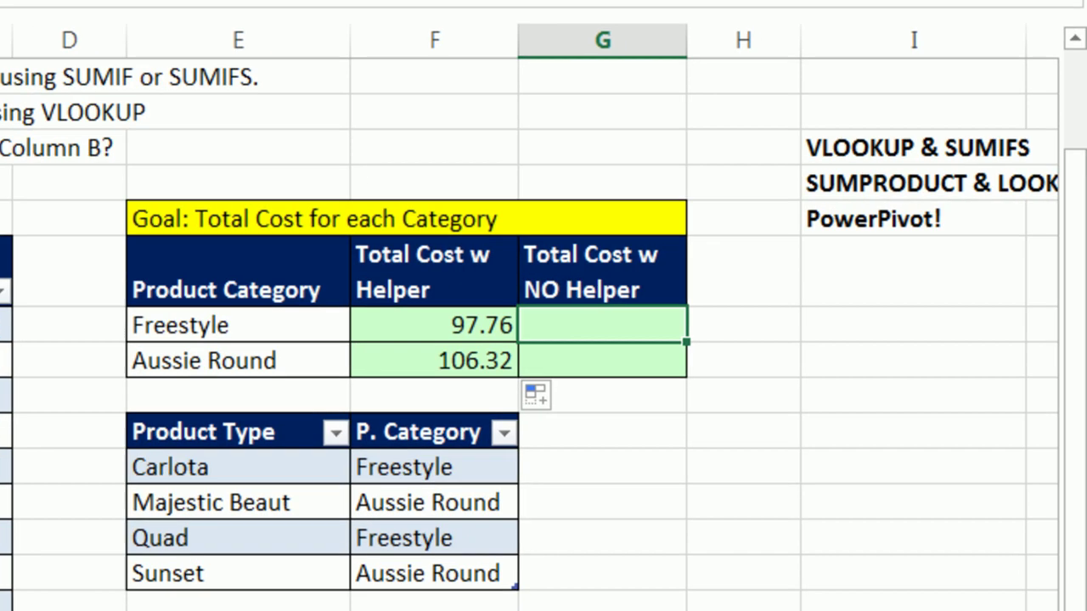
pyautogui.write('=')
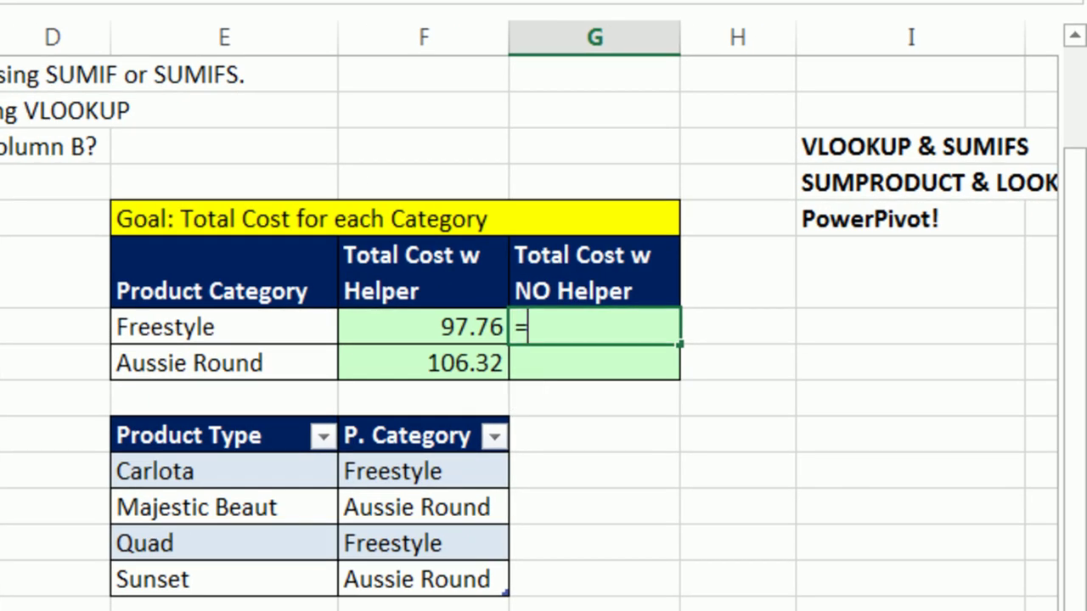
pyautogui.write('loo')
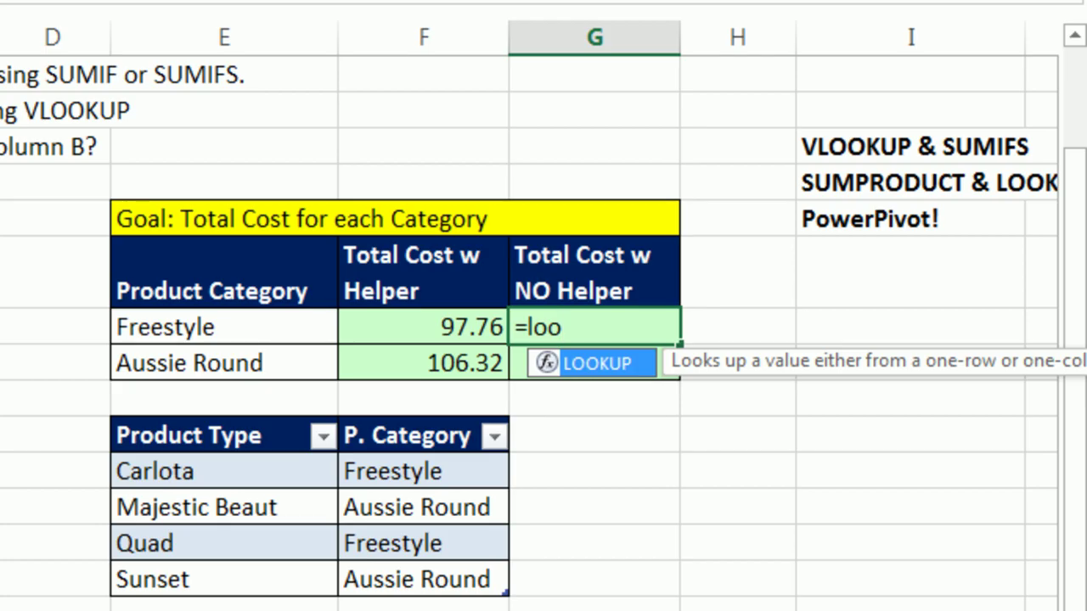
pyautogui.press('Tab')
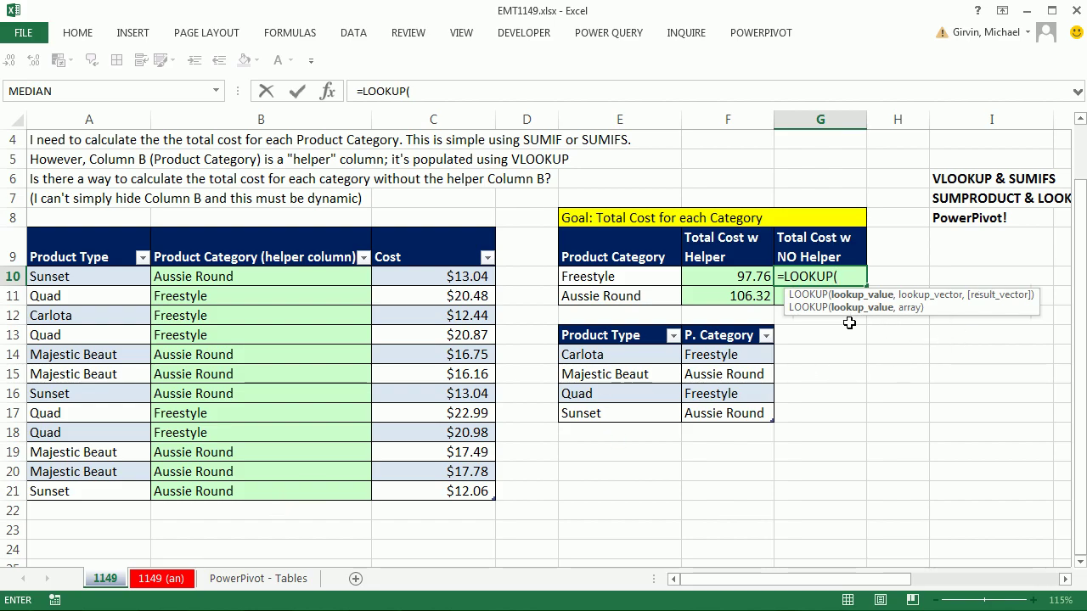
pyautogui.moveTo(115, 276); pyautogui.dragTo(126, 492)
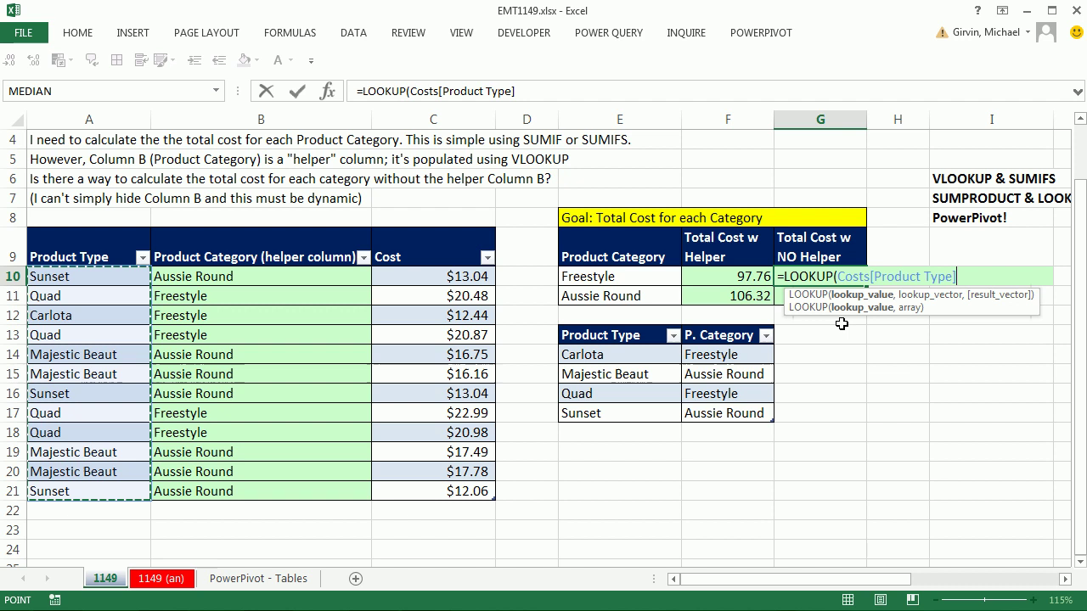
pyautogui.write(',')
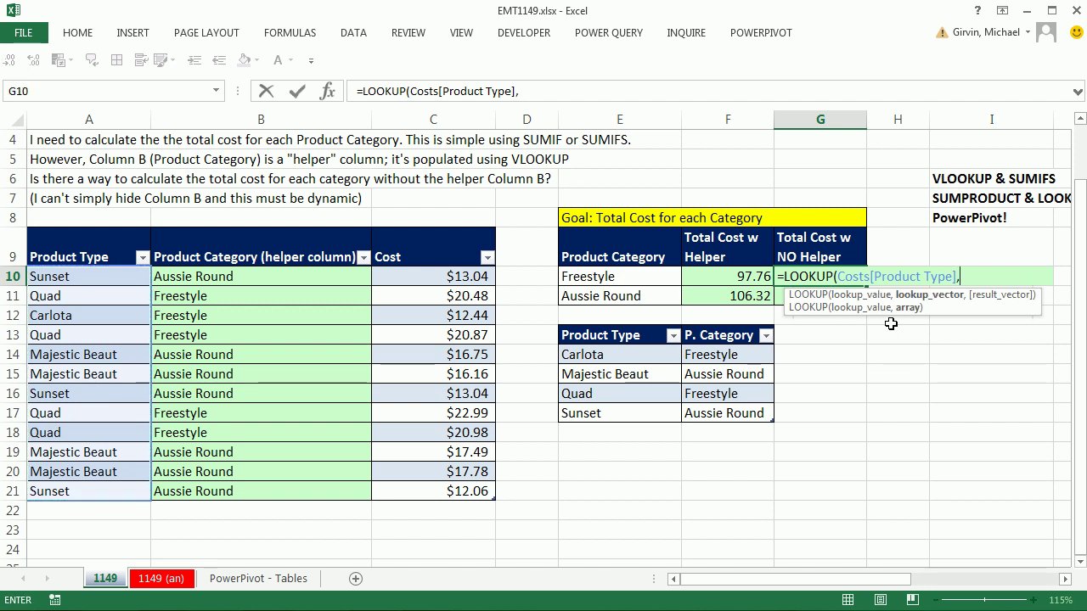
pyautogui.moveTo(590, 354); pyautogui.dragTo(732, 410)
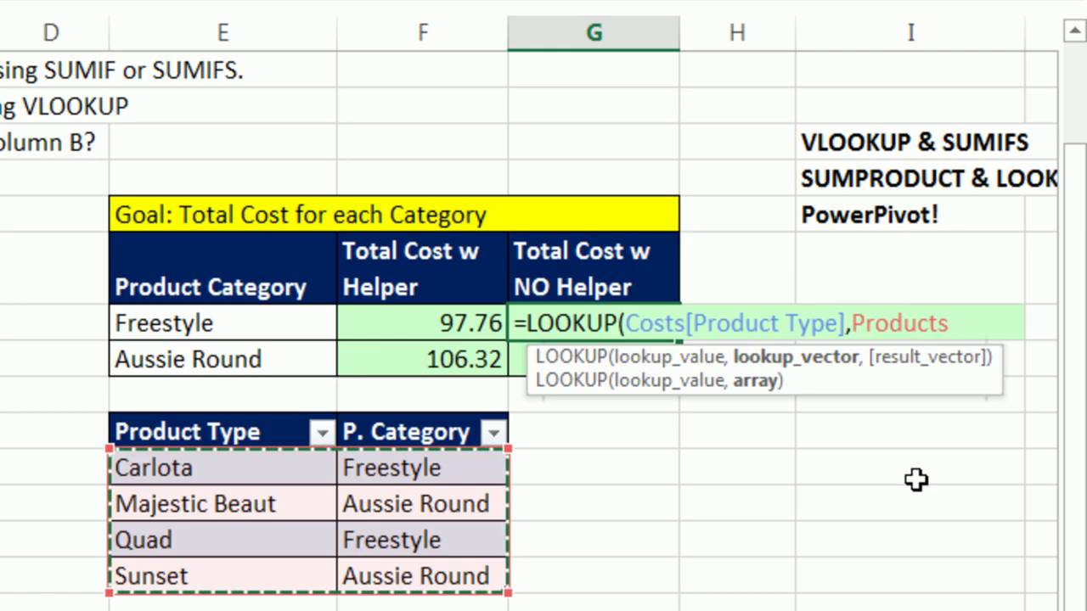
pyautogui.write(',')
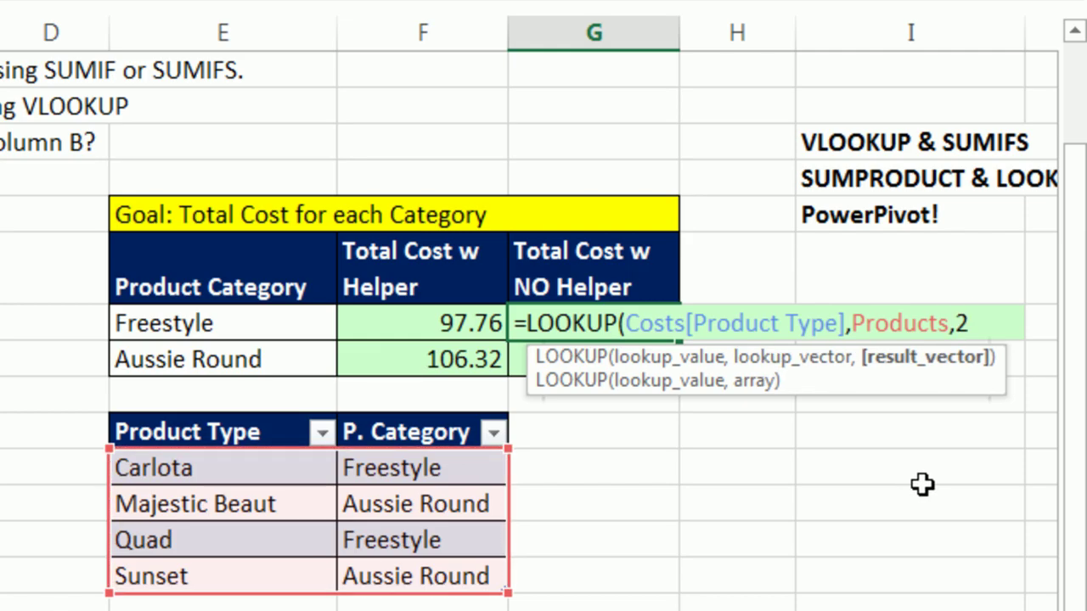
pyautogui.press('BackSpace')
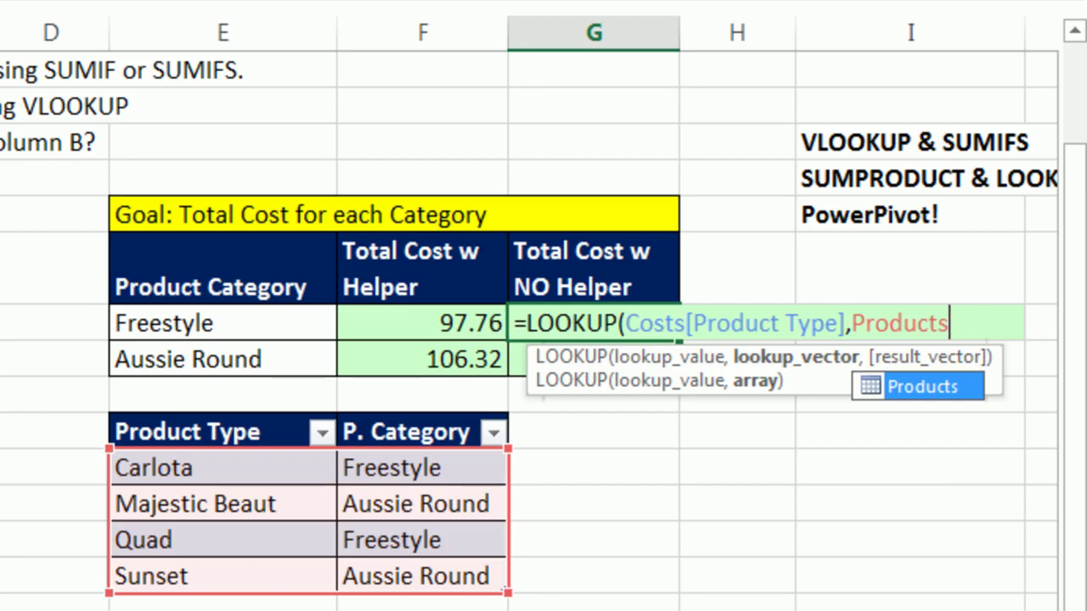
pyautogui.write(')')
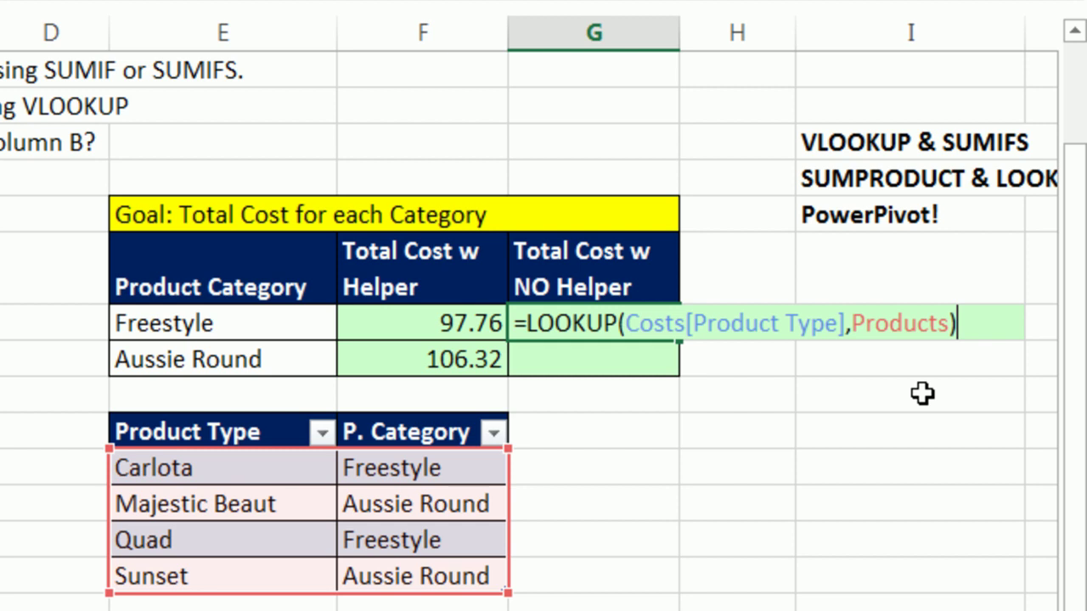
# Step: Preview the LOOKUP result as its list of categories with F9, then undo
pyautogui.hotkey('shift', 'Home')
pyautogui.press('F9')
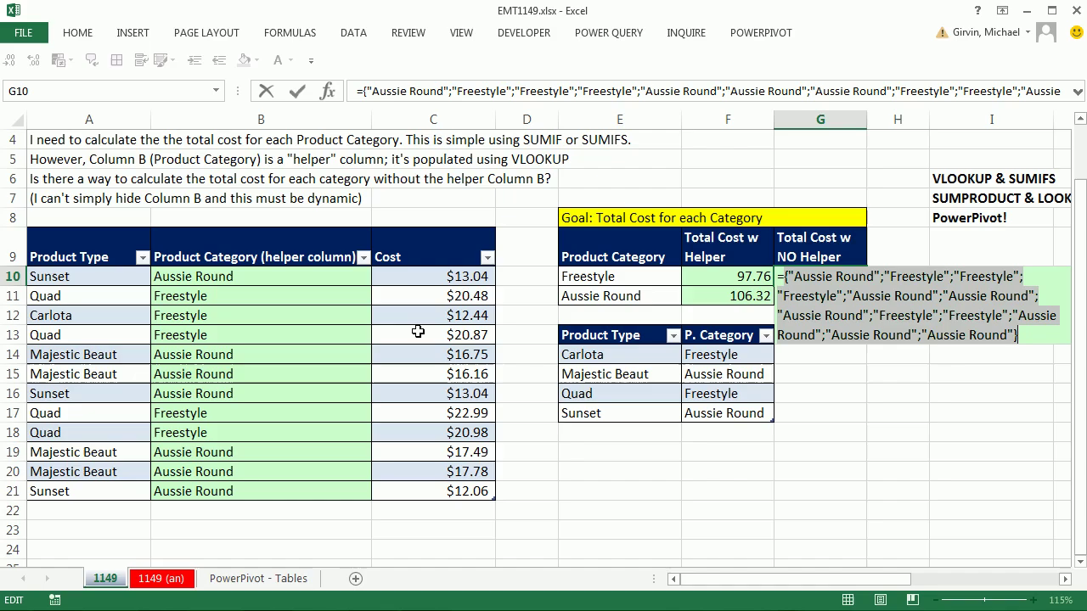
pyautogui.hotkey('ctrl', 'z')
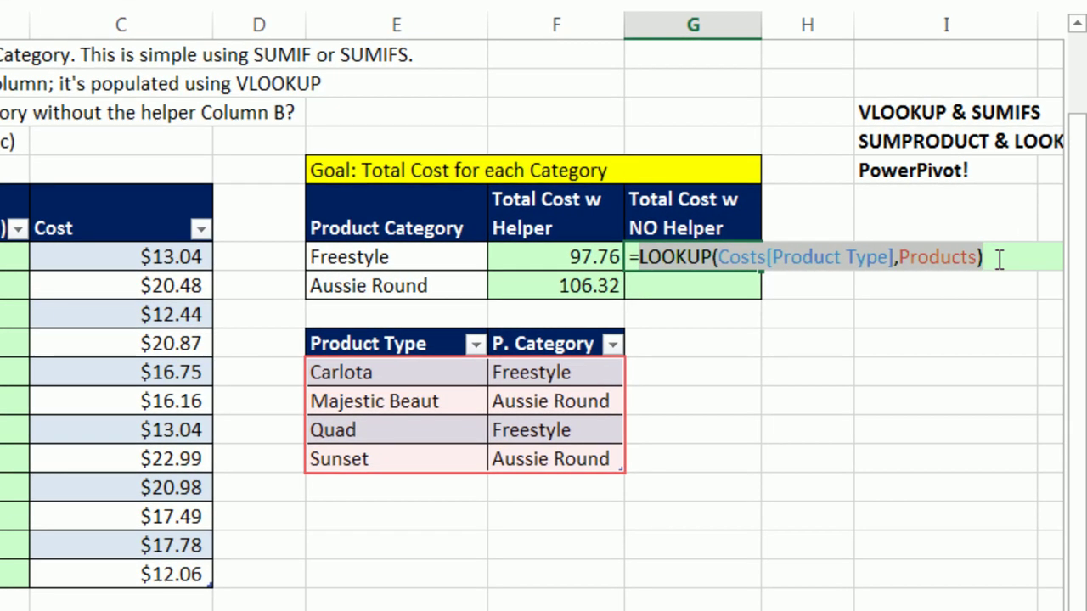
# Step: Append =E10 to compare each category with Freestyle and preview the TRUE/FALSE values
pyautogui.click(1006, 259)
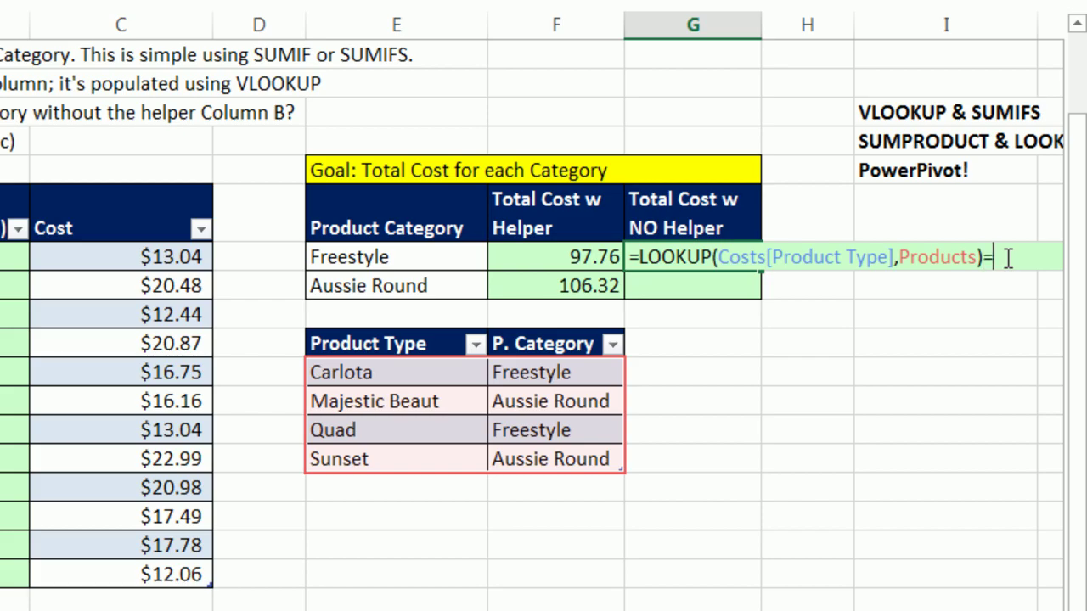
pyautogui.write('=')
pyautogui.click(379, 258)
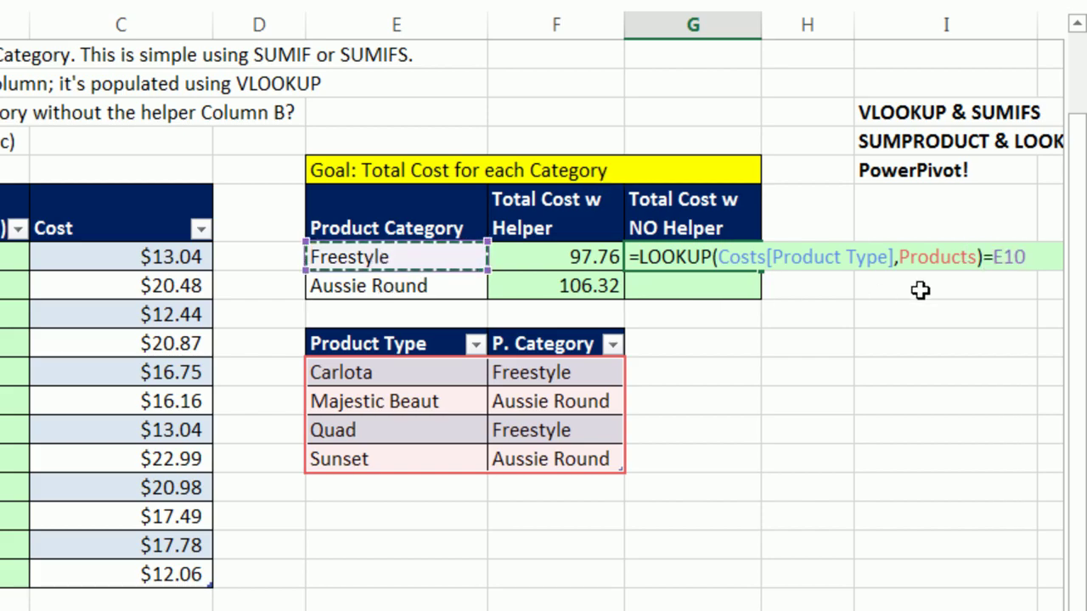
pyautogui.moveTo(1023, 257); pyautogui.dragTo(429, 222)
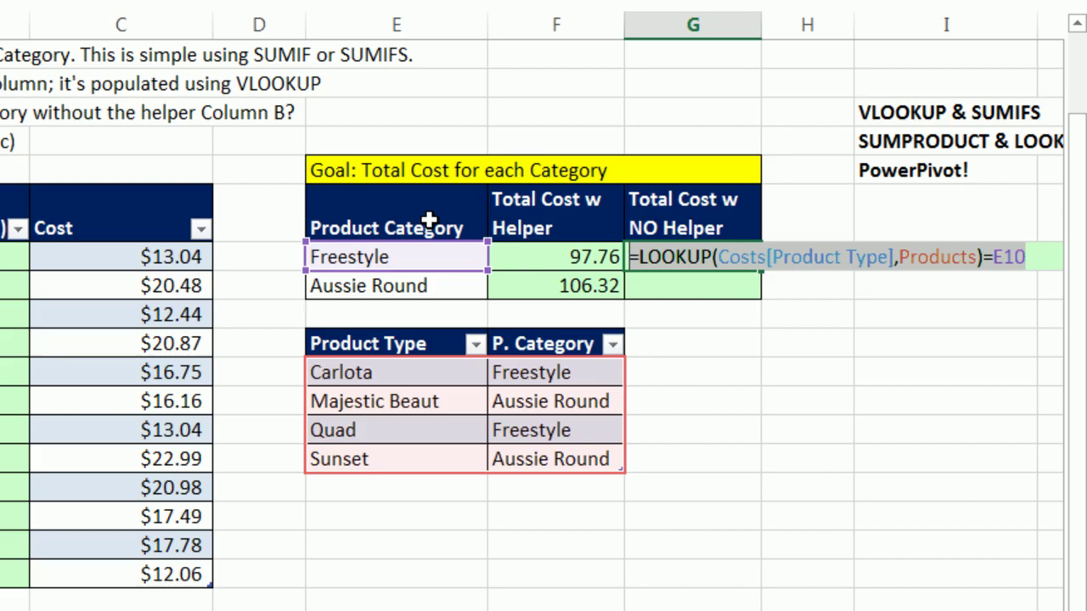
pyautogui.press('F9')
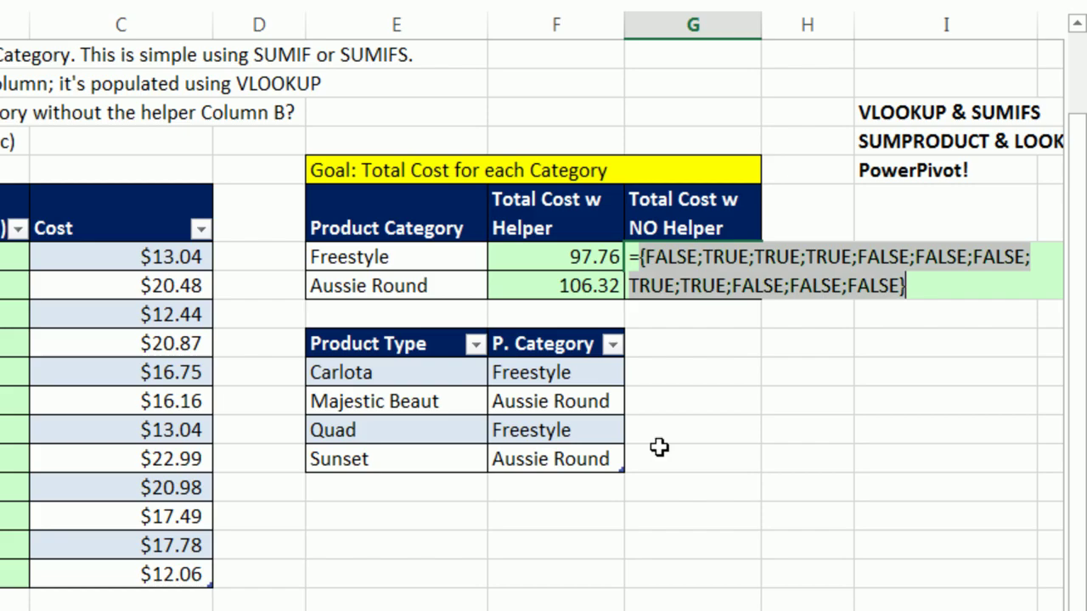
pyautogui.hotkey('ctrl', 'z')
# Step: Add --( before the LOOKUP comparison and preview it as 1s and 0s
pyautogui.click(641, 257)
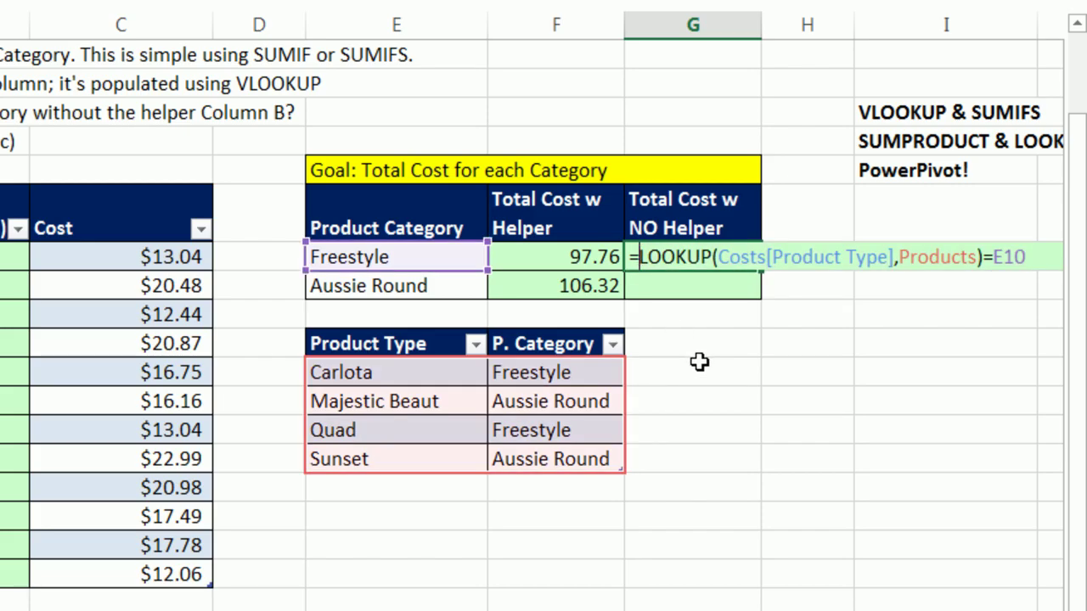
pyautogui.write('--(')
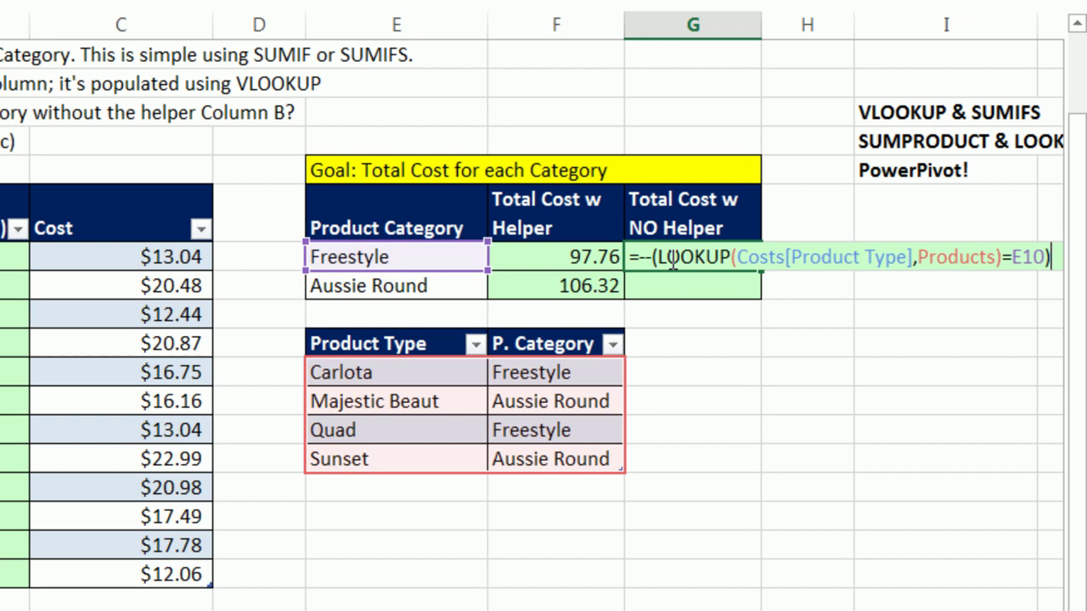
pyautogui.moveTo(648, 259); pyautogui.dragTo(1052, 258)
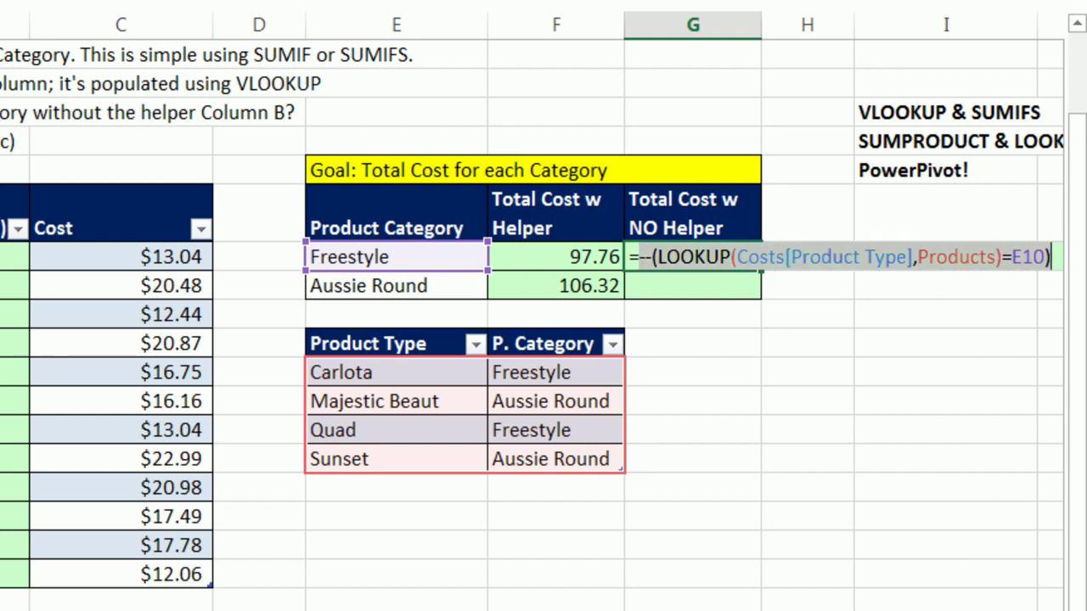
pyautogui.press('F9')
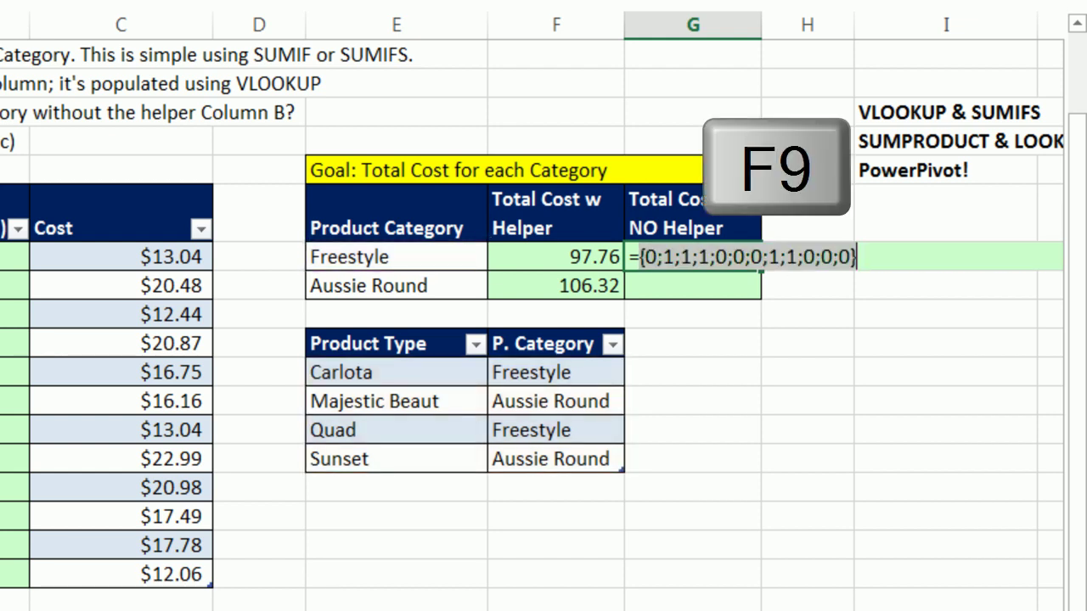
pyautogui.hotkey('ctrl', 'z')
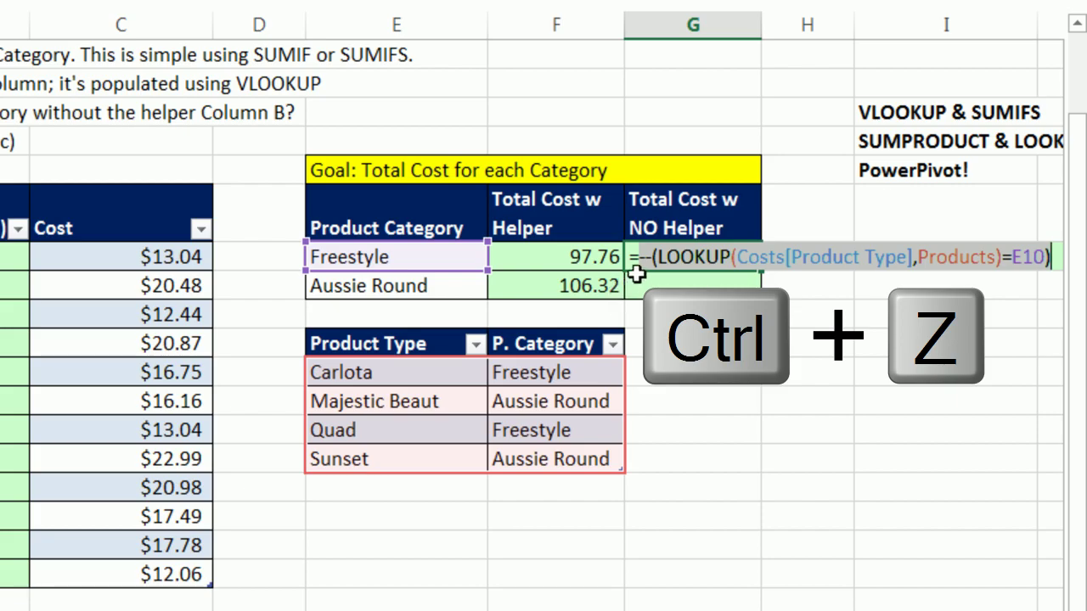
# Step: Wrap the comparison in SUMPRODUCT with Costs[Cost] as first array, enter it, and fill to G11
pyautogui.press('Left')
pyautogui.write('sump')
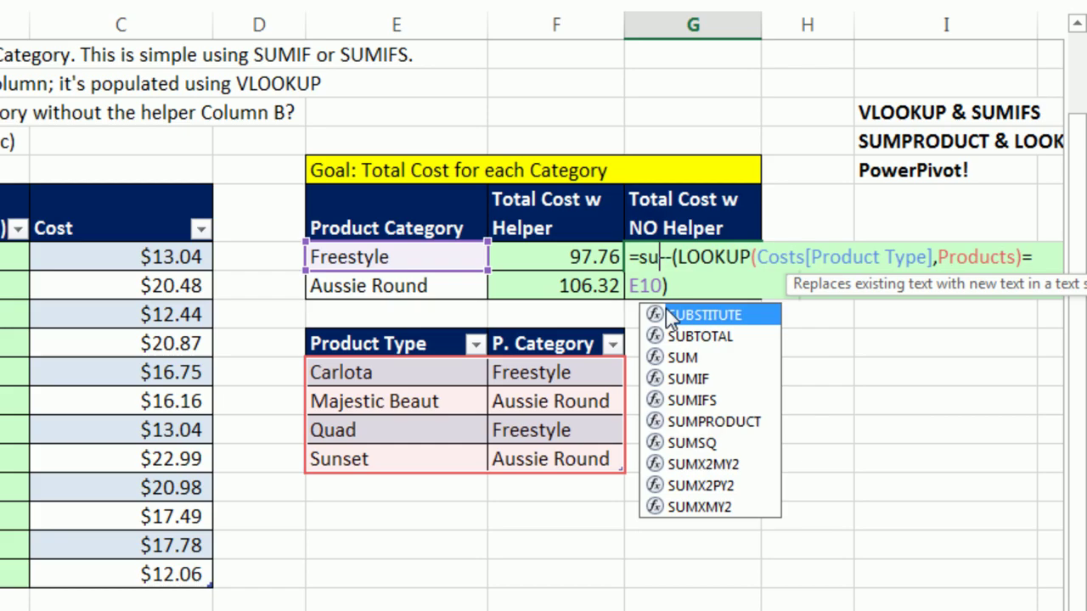
pyautogui.press('Tab')
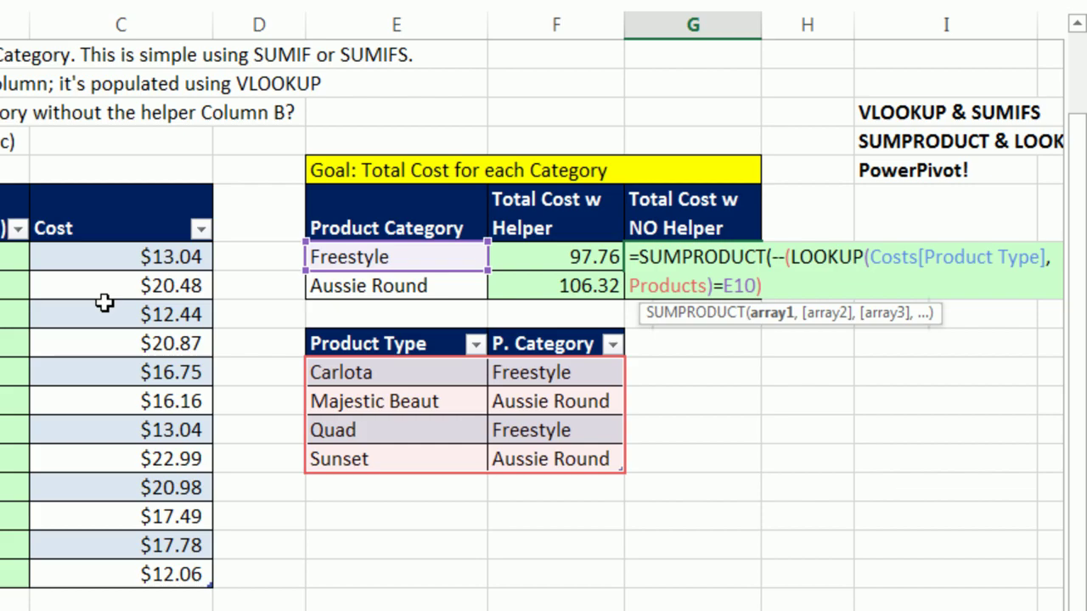
pyautogui.moveTo(110, 255); pyautogui.dragTo(145, 577)
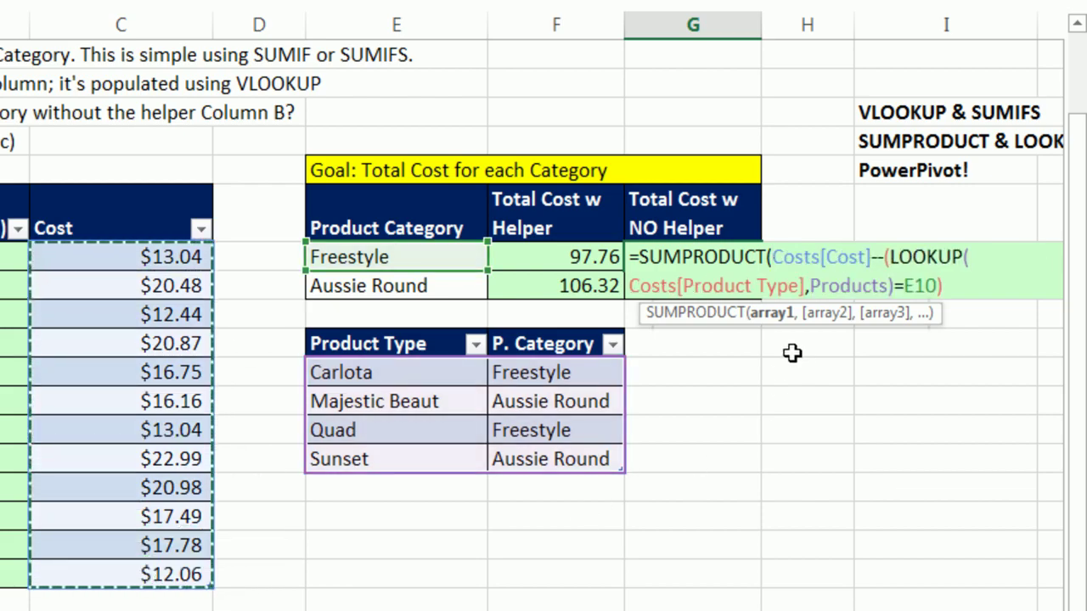
pyautogui.write(',')
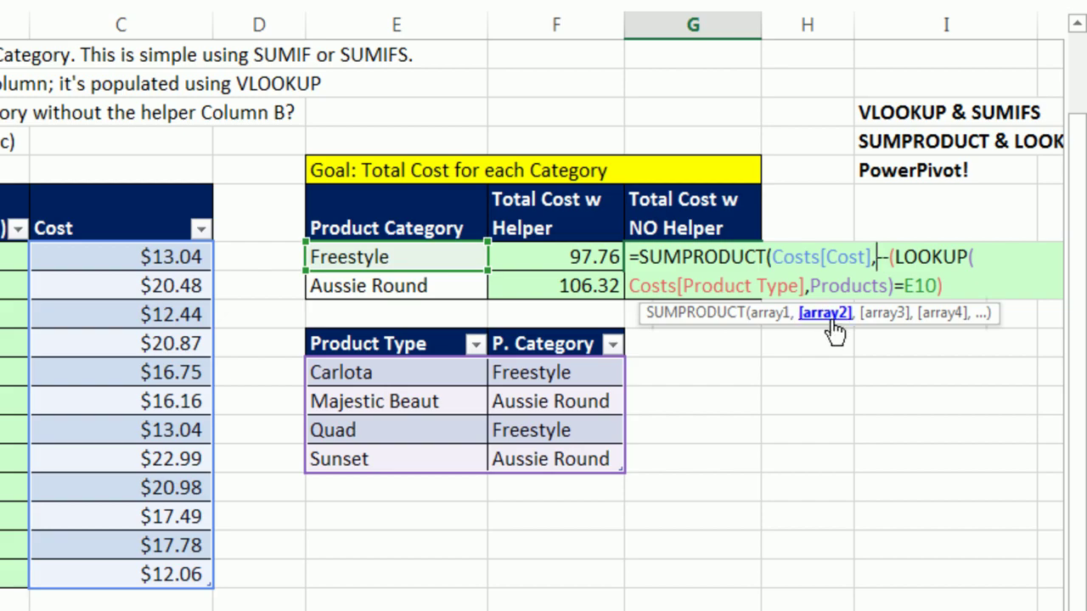
pyautogui.click(982, 287)
pyautogui.write(')')
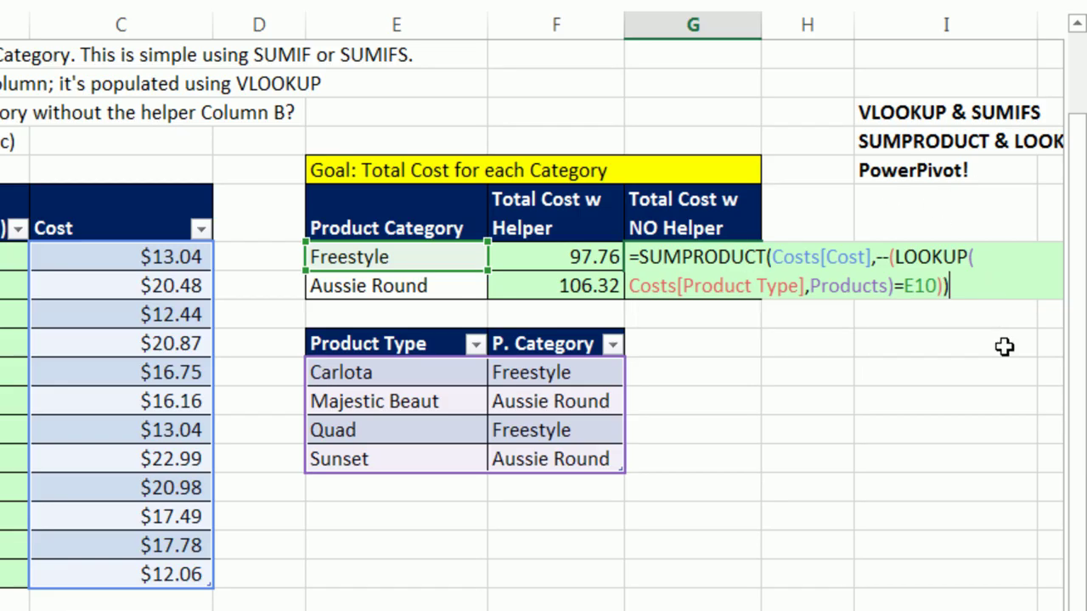
pyautogui.hotkey('ctrl', 'Return')
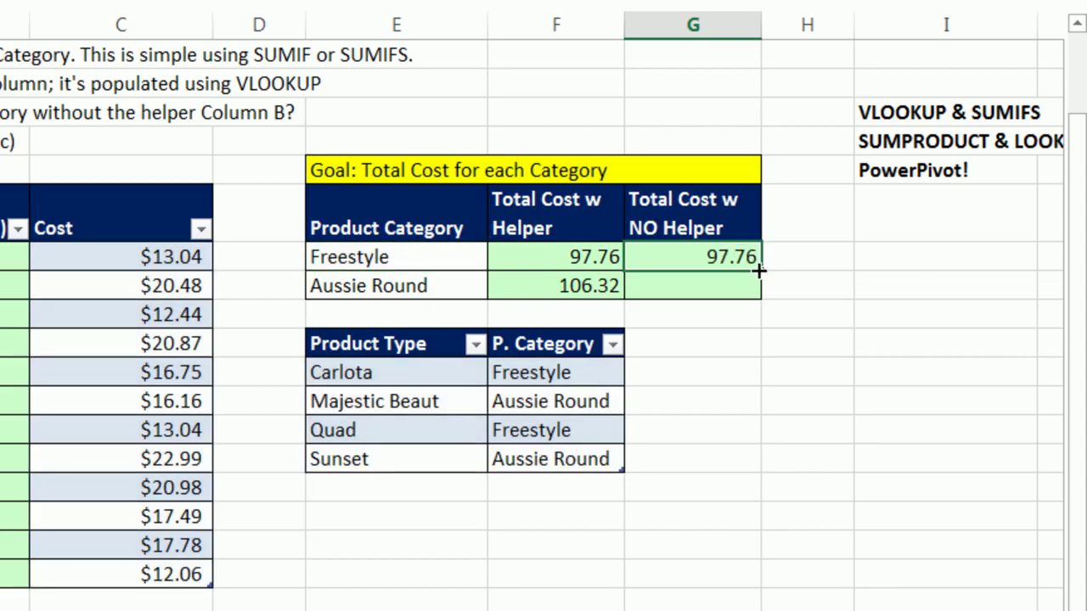
pyautogui.moveTo(764, 287); pyautogui.dragTo(765, 297)
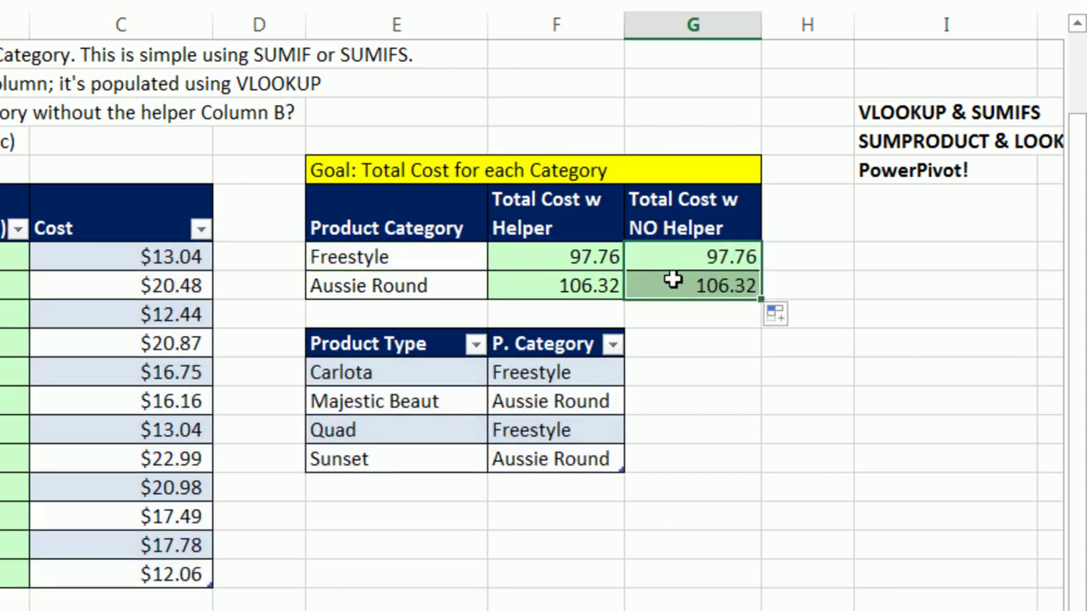
pyautogui.press('F2')
pyautogui.press('Escape')
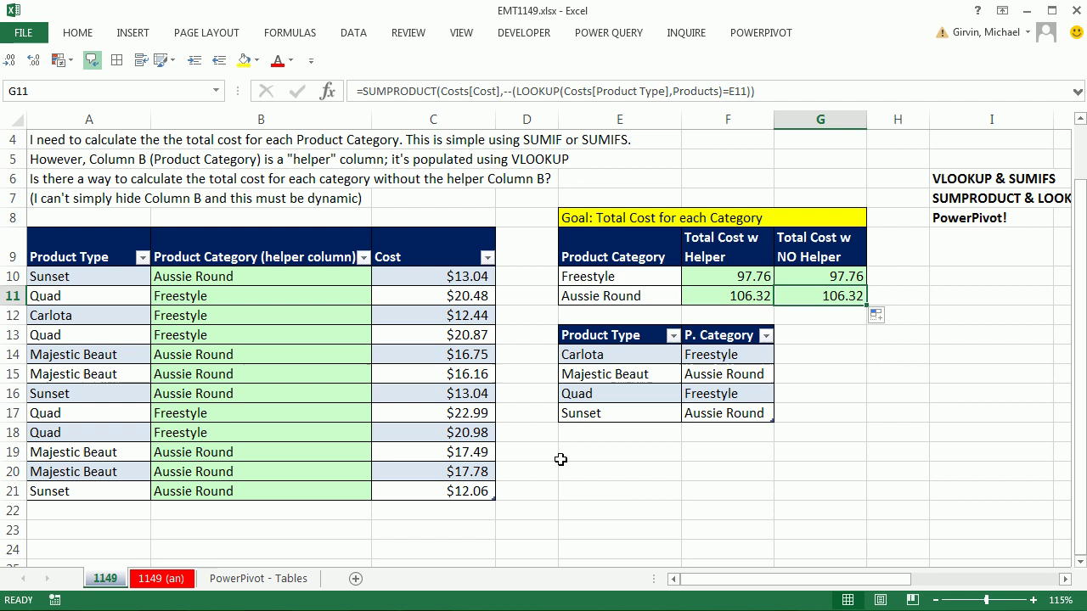
# Step: Add a new table row 22 for Sunset with a cost of 12
pyautogui.click(473, 487)
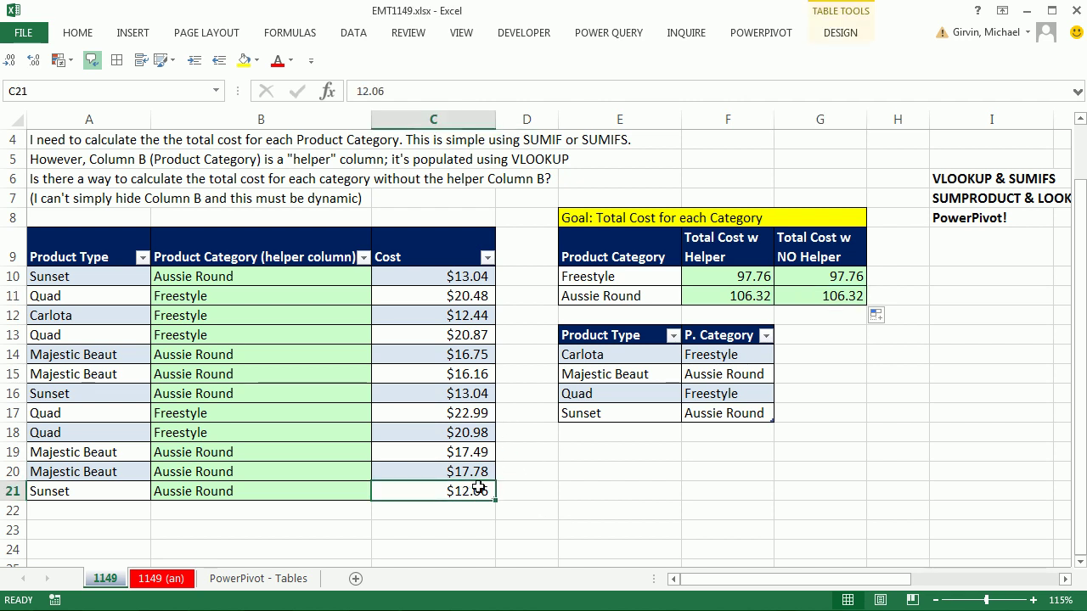
pyautogui.press('Tab')
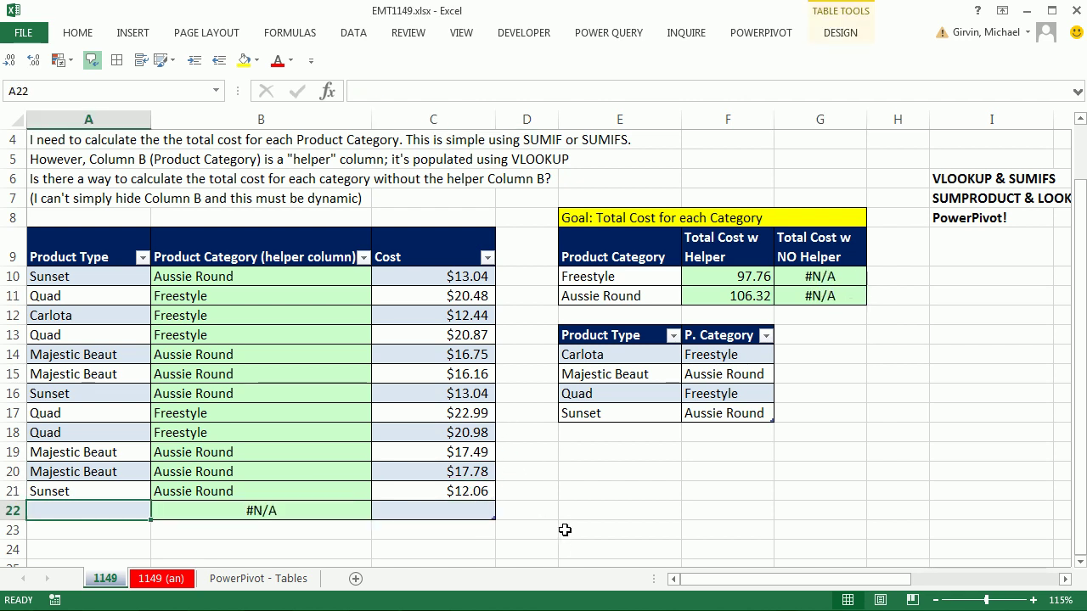
pyautogui.write('Sunset')
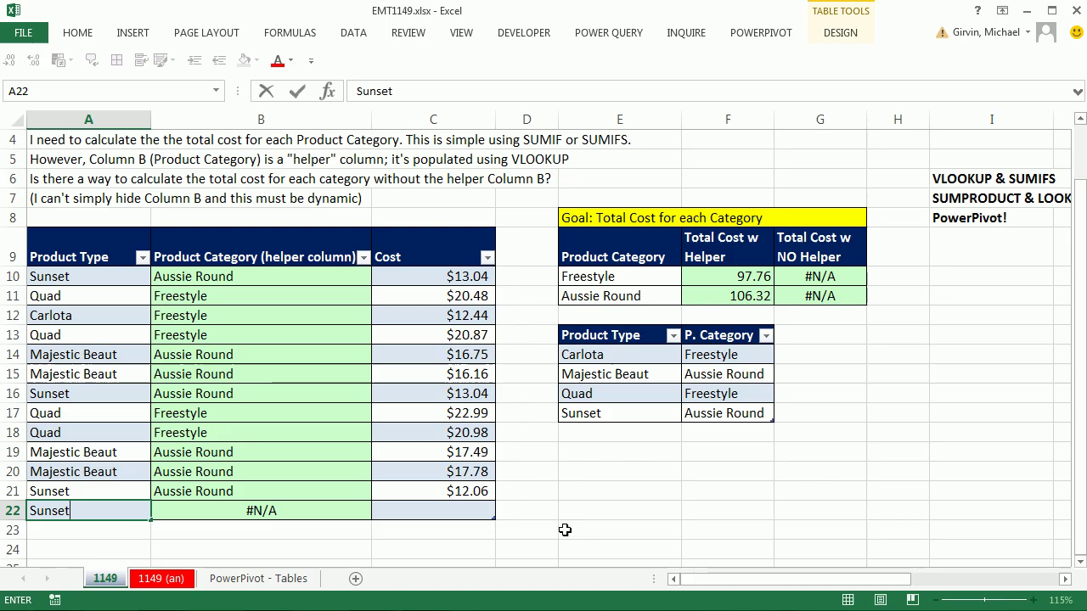
pyautogui.press('Tab')
pyautogui.press('Tab')
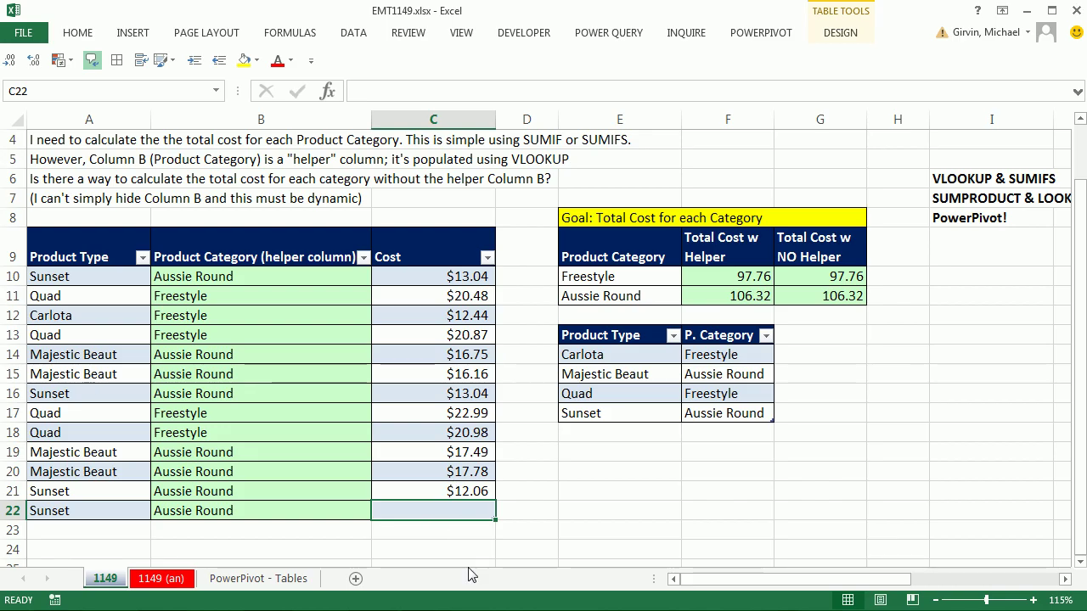
pyautogui.write('12')
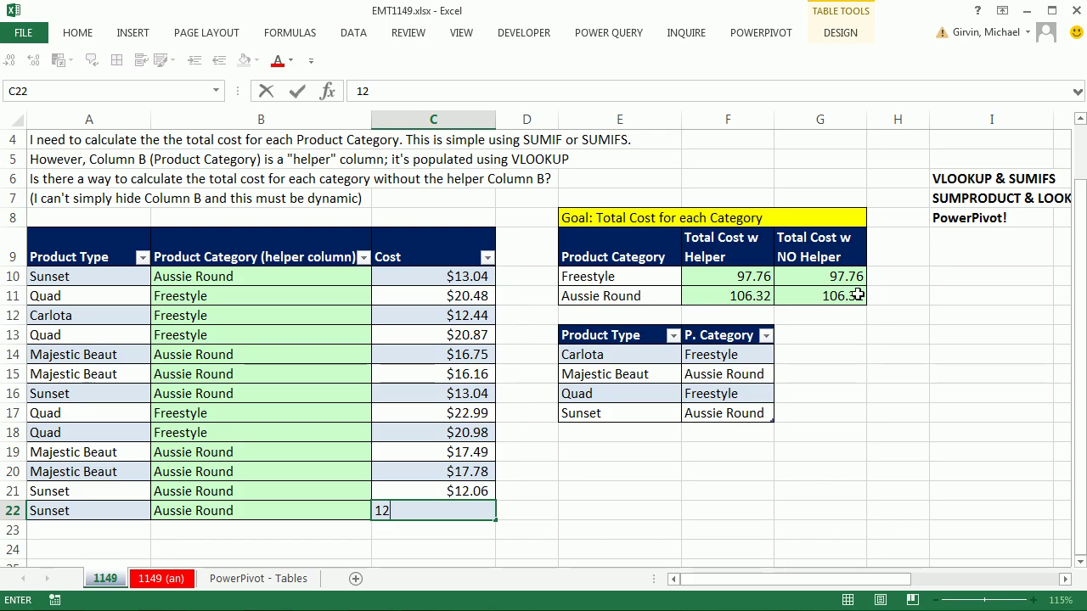
pyautogui.hotkey('ctrl', 'Return')
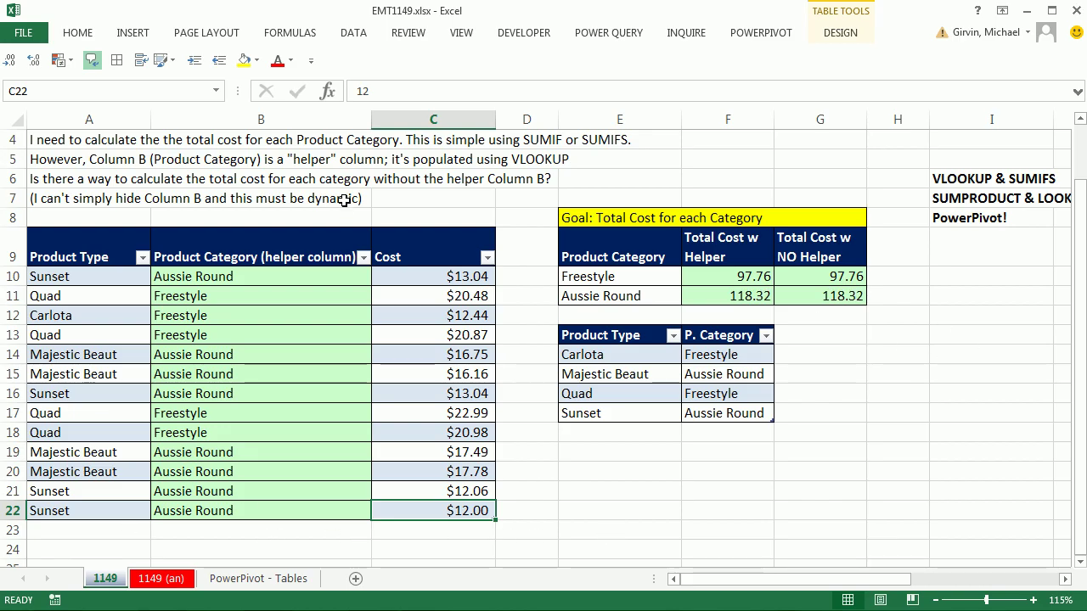
pyautogui.click(270, 117)
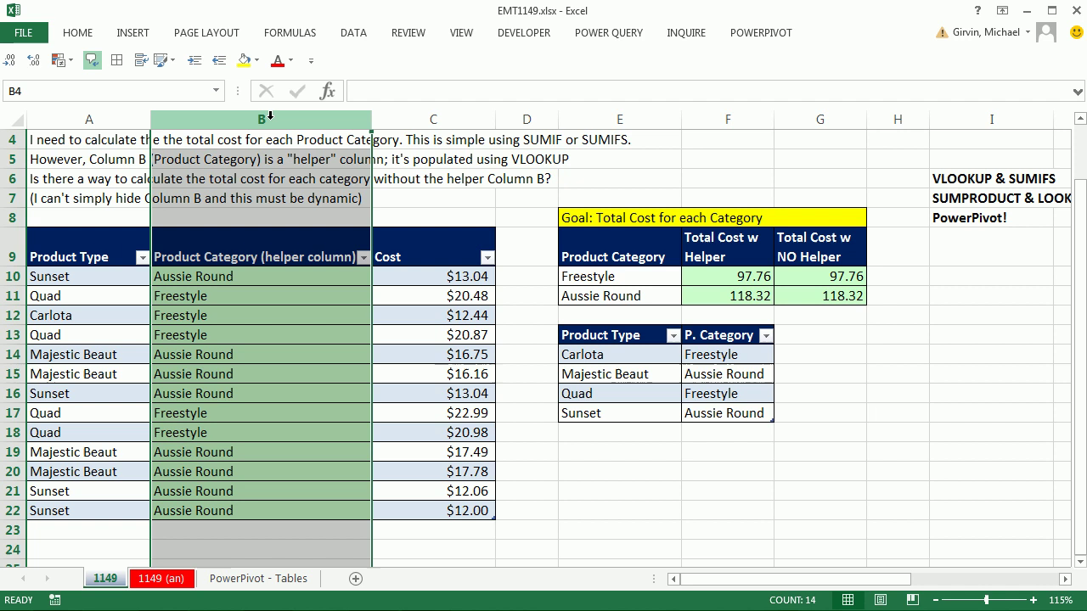
pyautogui.rightClick(270, 118)
pyautogui.press('Escape')
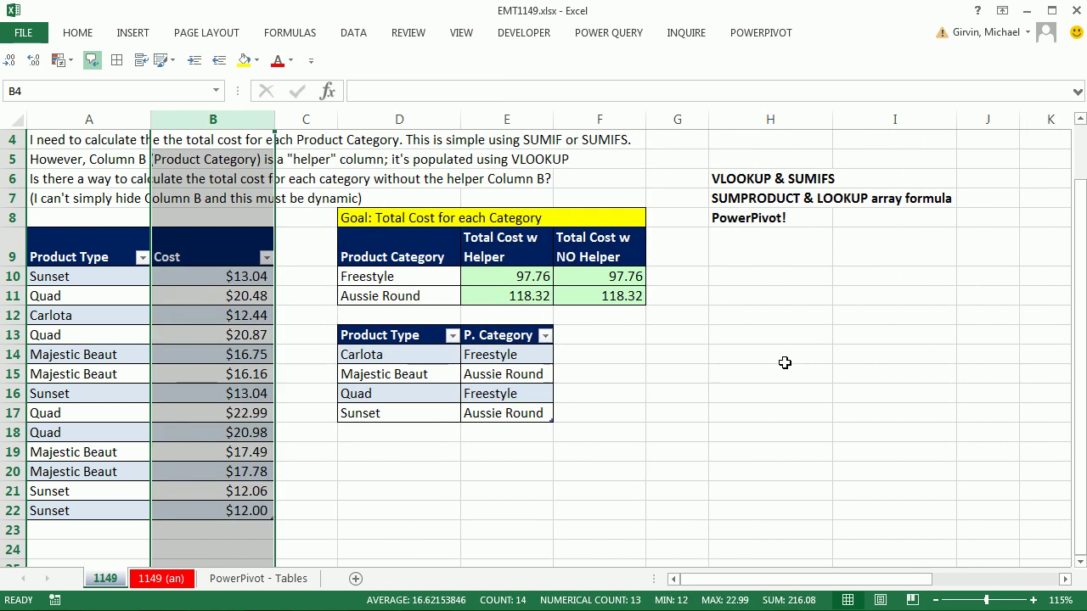
pyautogui.click(594, 277)
pyautogui.press('F2')
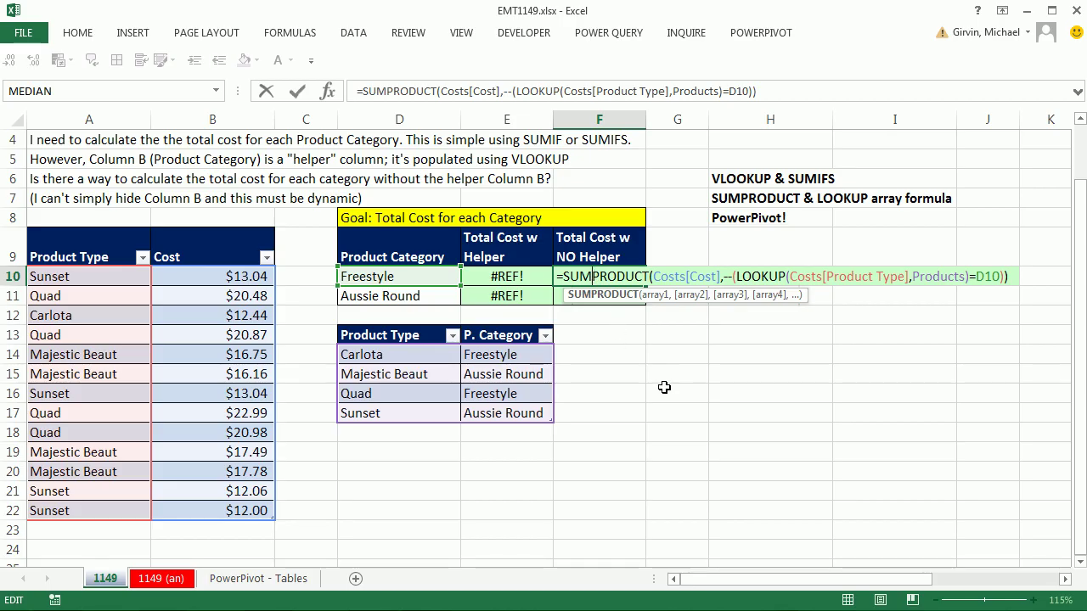
pyautogui.hotkey('ctrl', 'Return')
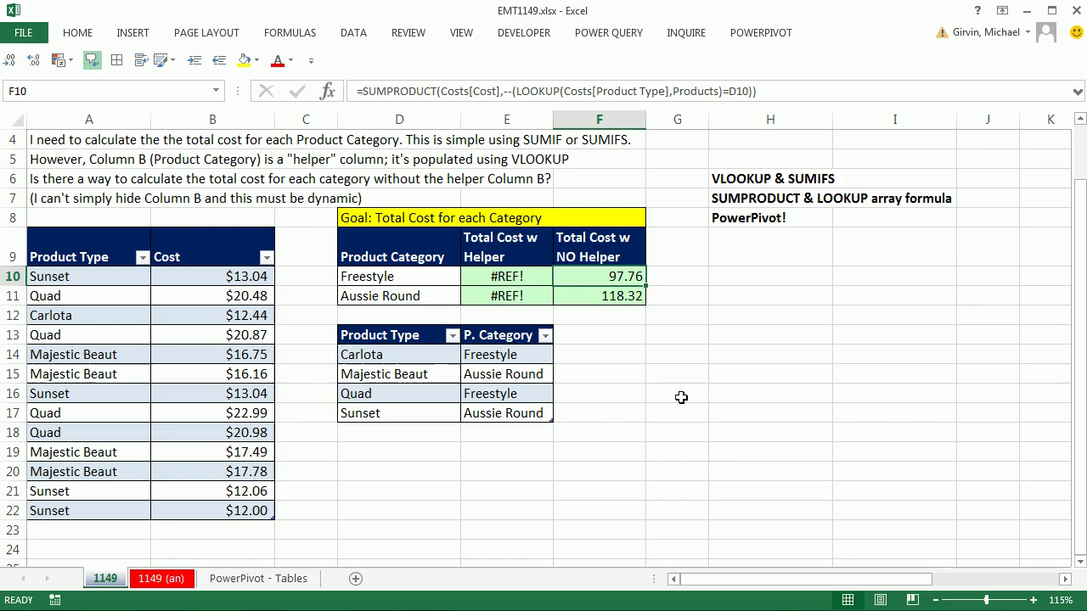
pyautogui.hotkey('ctrl', 'z')
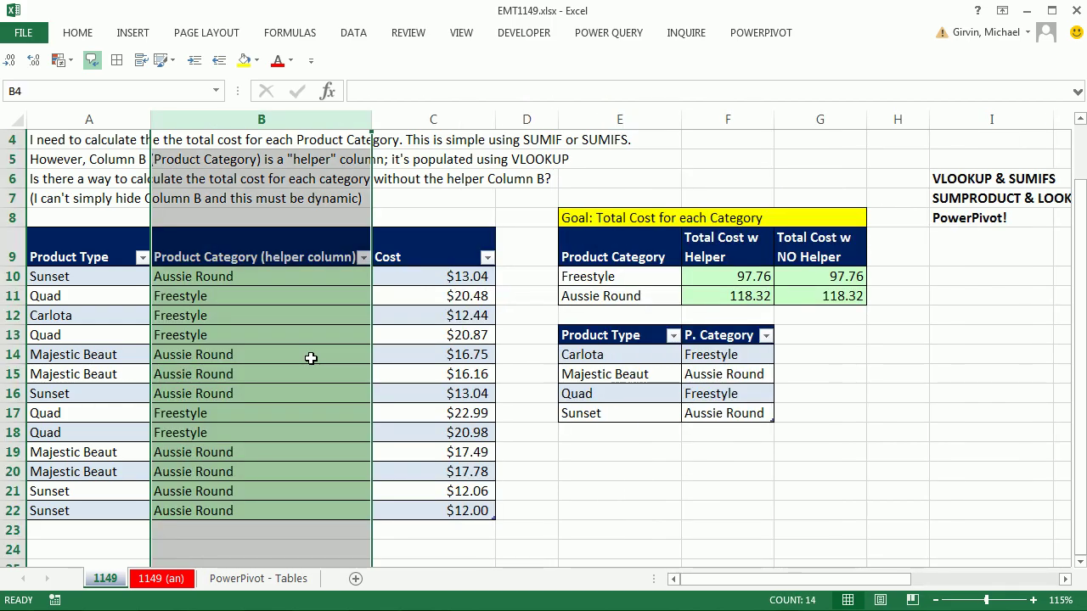
pyautogui.click(921, 351)
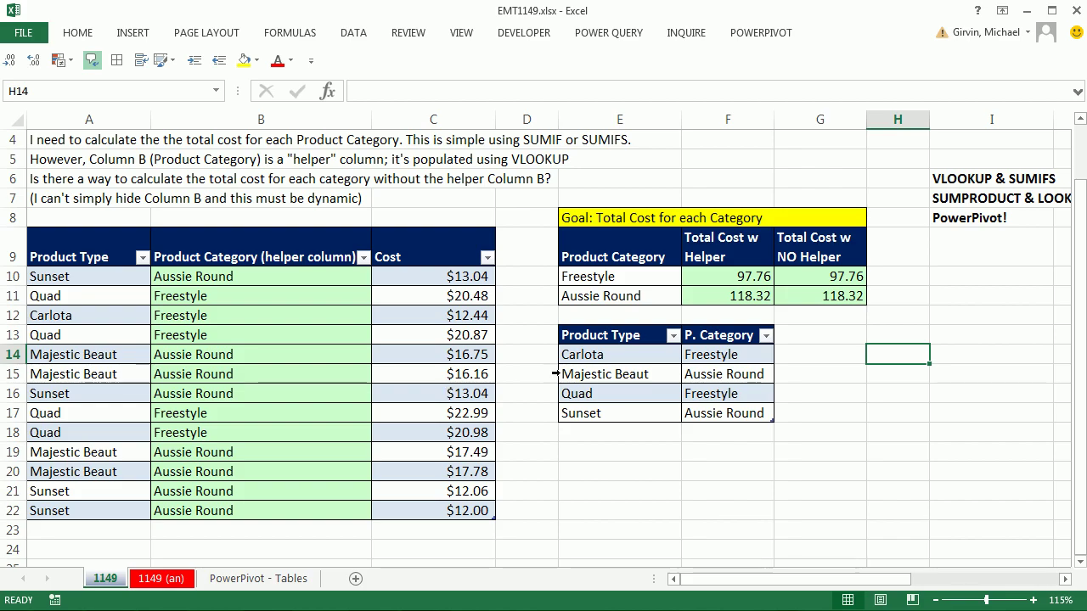
# Step: Switch to the PowerPivot - Tables sheet and point out the Quad and Aussie Round entries
pyautogui.click(238, 586)
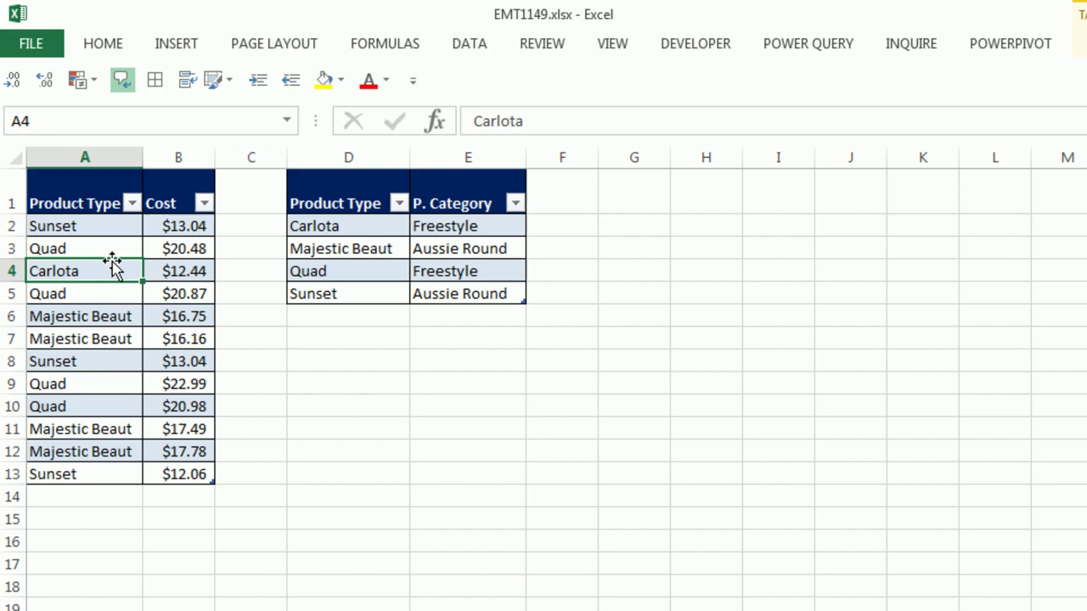
pyautogui.click(102, 250)
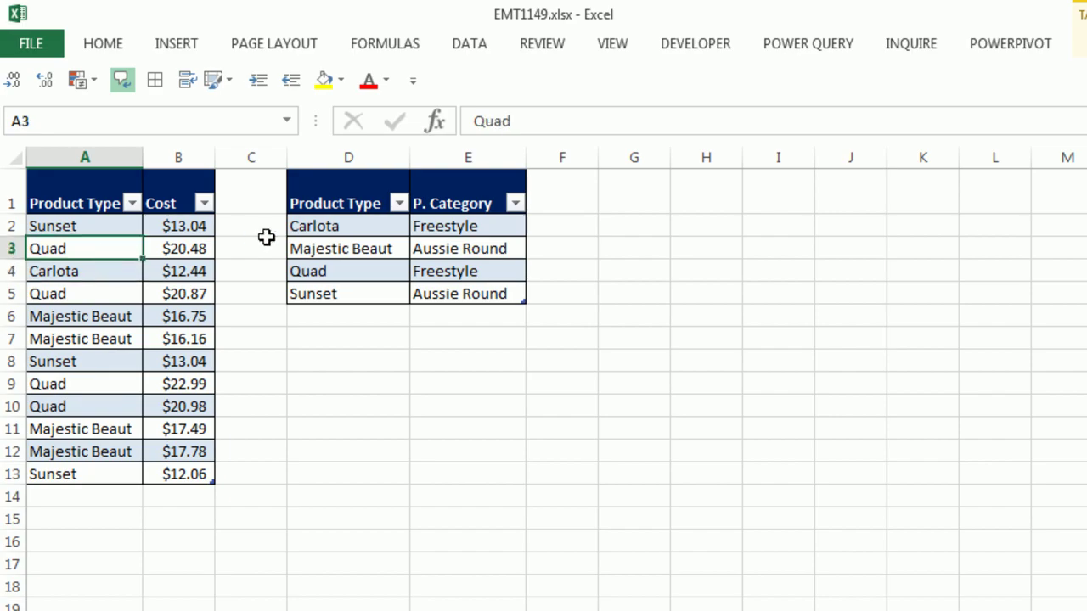
pyautogui.click(495, 253)
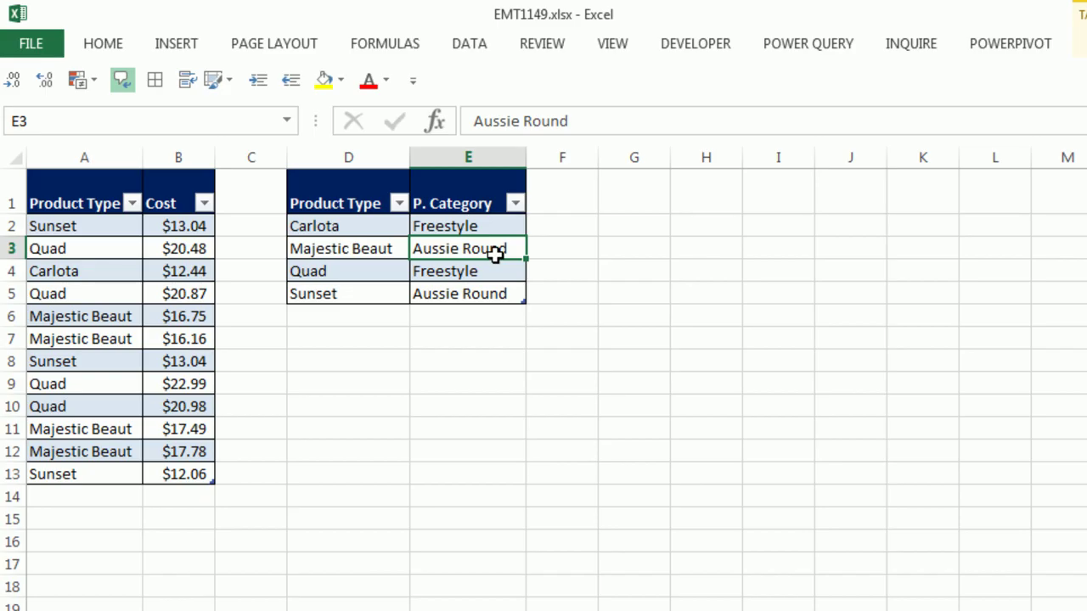
# Step: Open the Create PivotTable dialog for the fCosts table with Alt, N, V
pyautogui.click(57, 249)
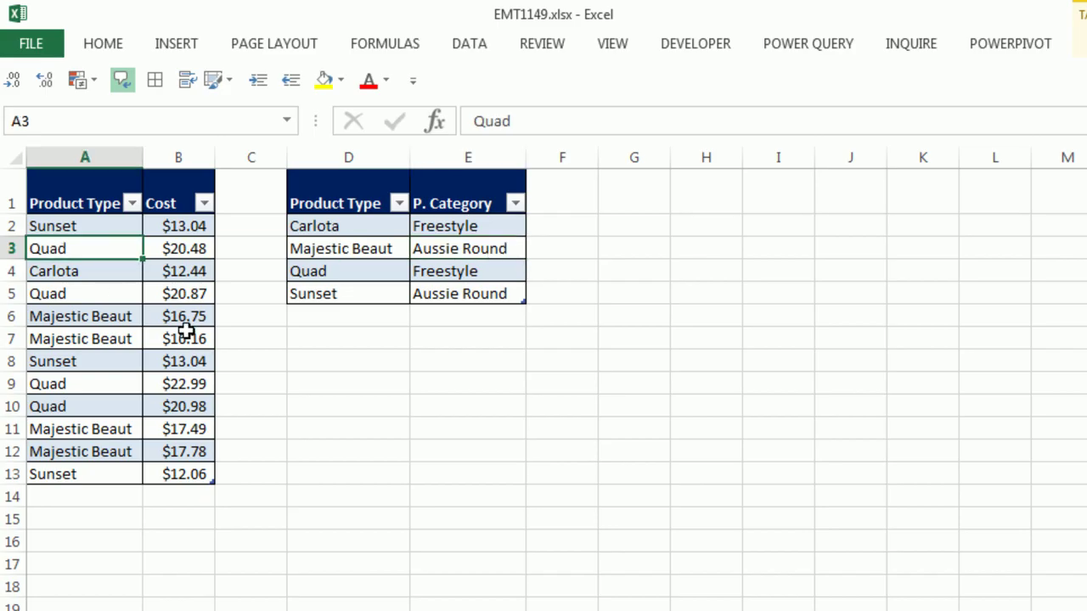
pyautogui.click(176, 44)
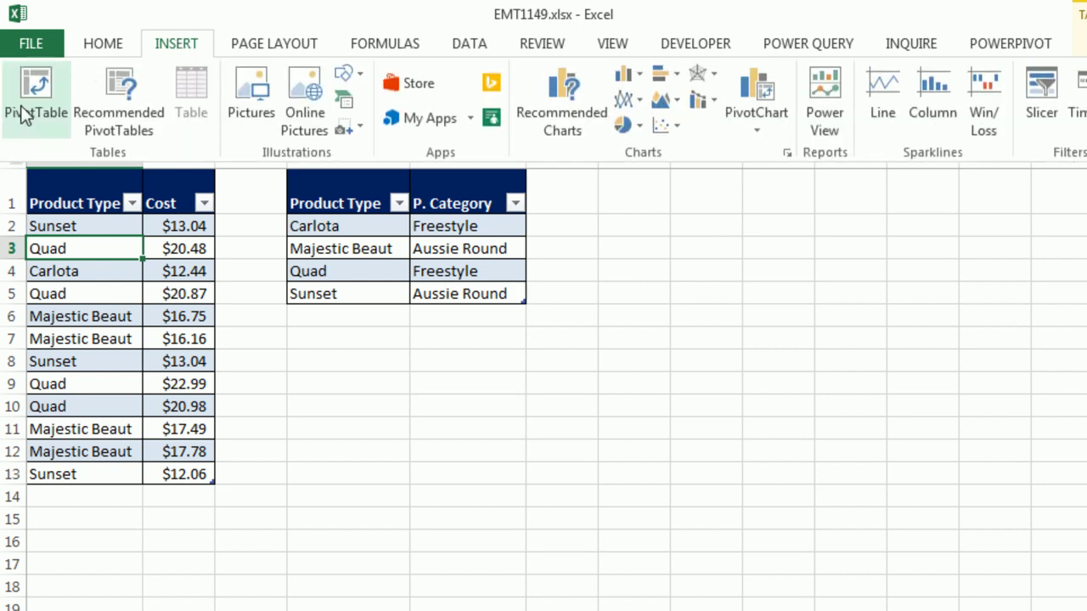
pyautogui.press('Escape')
pyautogui.press('alt')
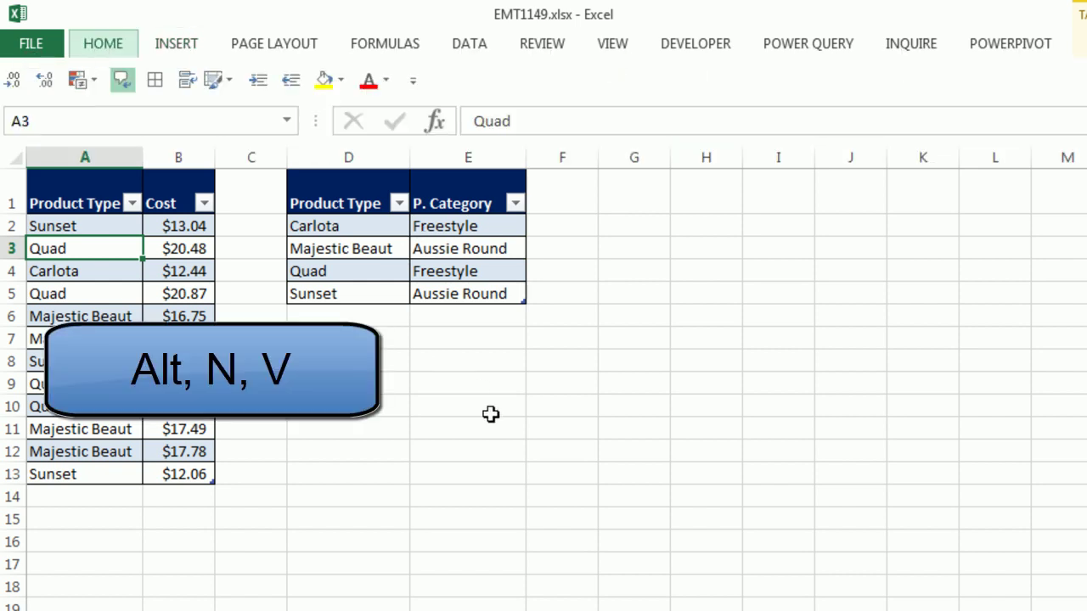
pyautogui.press('n')
pyautogui.press('v')
pyautogui.moveTo(689, 289); pyautogui.dragTo(626, 190)
# Step: Add fCosts to the Data Model and place the new PivotTable at H1 on this worksheet
pyautogui.click(599, 487)
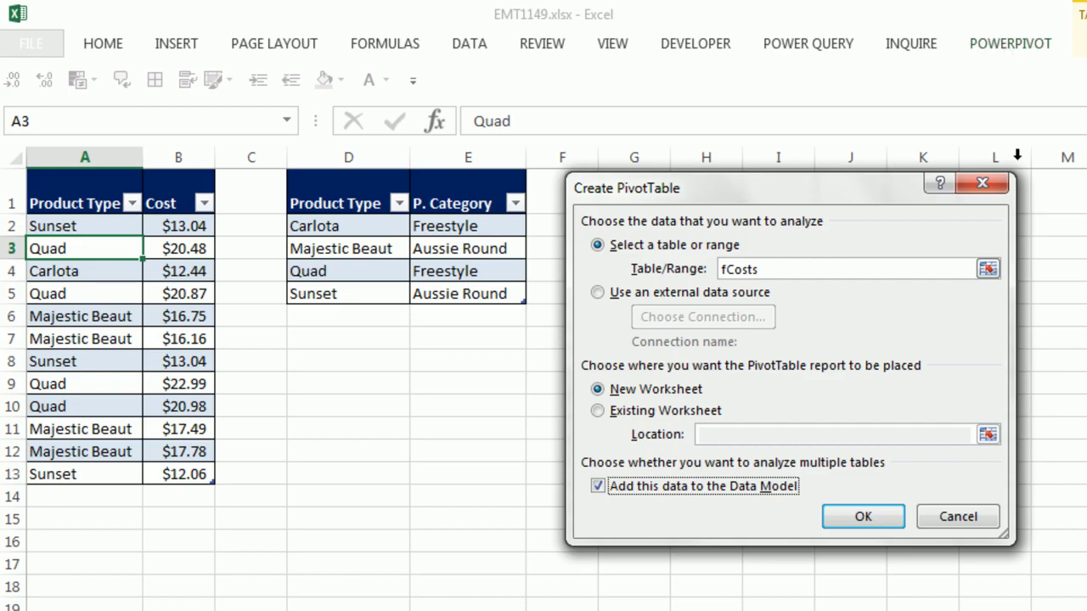
pyautogui.click(602, 414)
pyautogui.moveTo(709, 190); pyautogui.dragTo(719, 301)
pyautogui.click(688, 200)
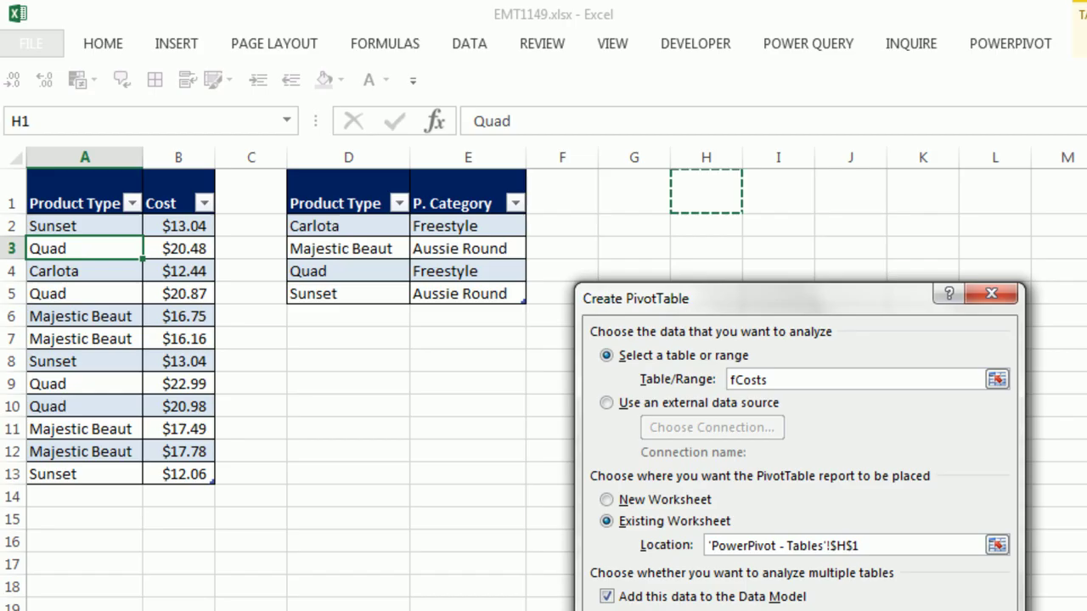
pyautogui.press('Return')
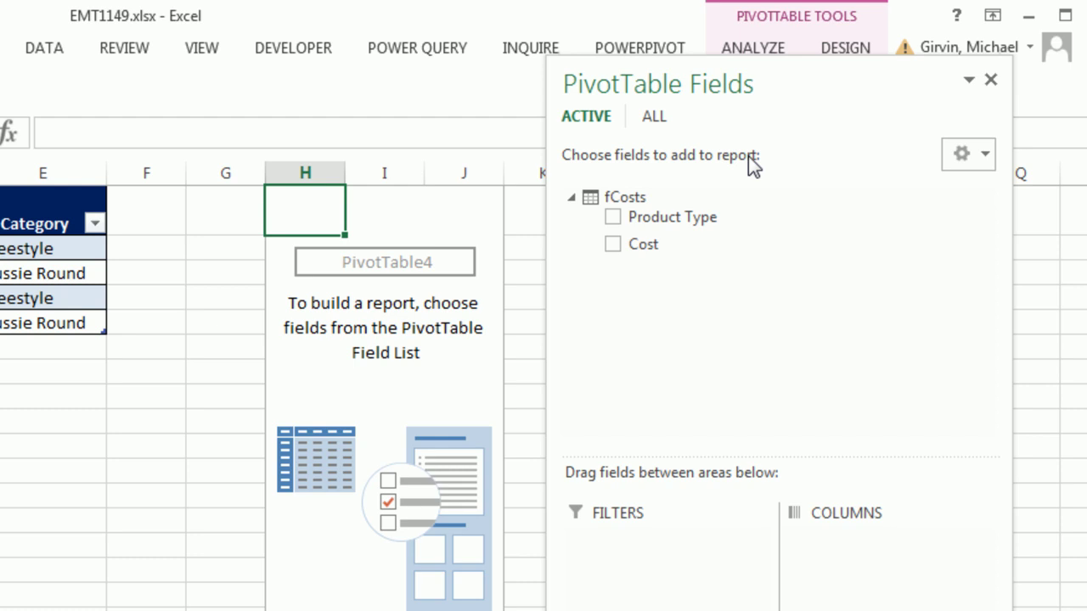
pyautogui.moveTo(737, 138)
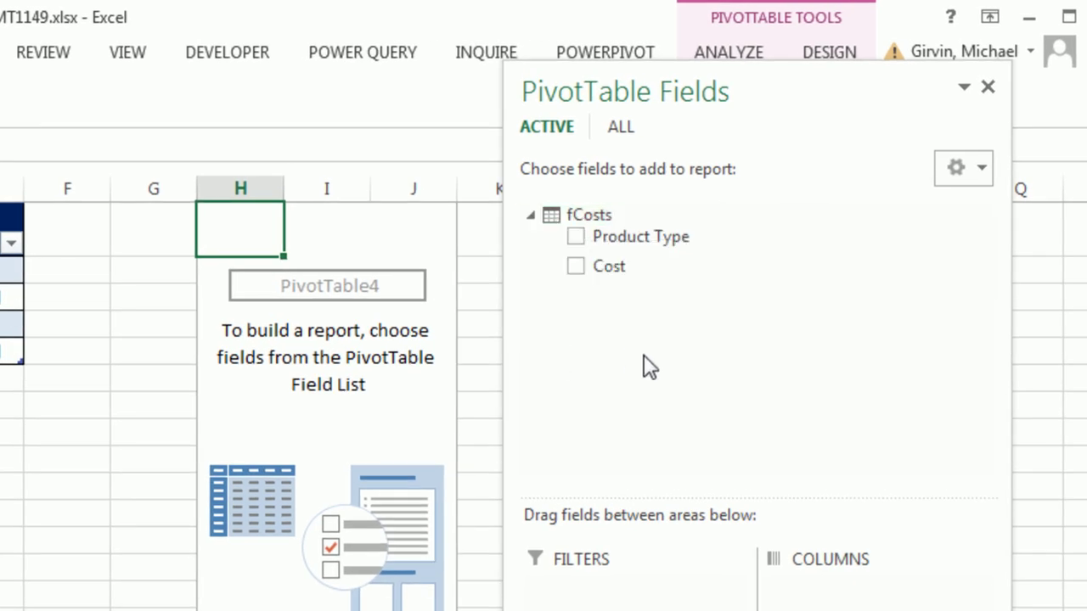
# Step: Show all tables, then put dProduct's P. Category in Rows and fCosts' Cost in Values
pyautogui.click(621, 129)
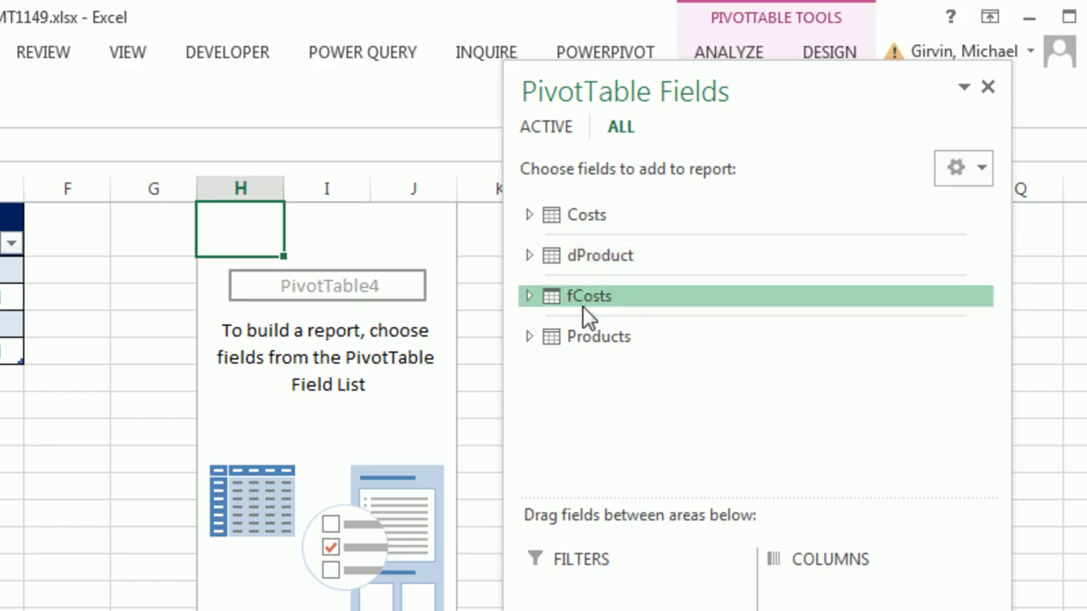
pyautogui.click(530, 253)
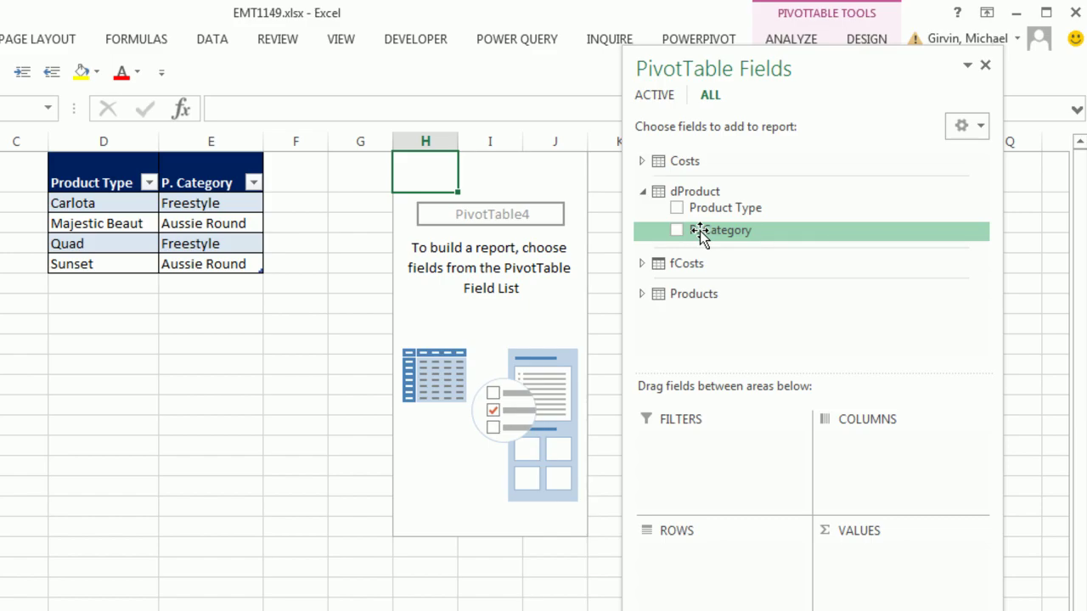
pyautogui.moveTo(699, 231); pyautogui.dragTo(737, 572)
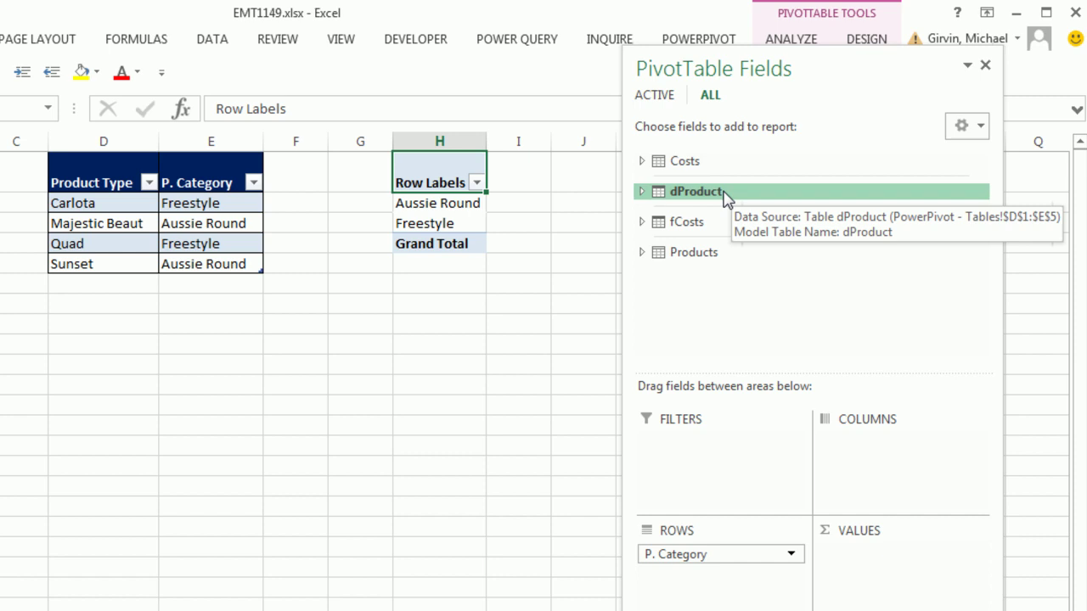
pyautogui.click(642, 226)
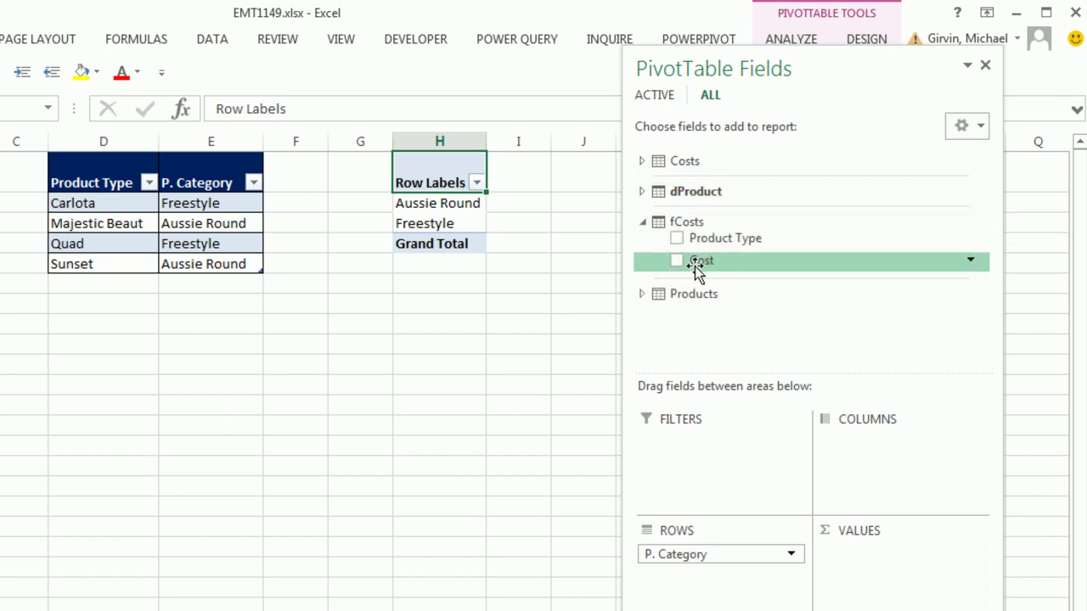
pyautogui.moveTo(701, 260); pyautogui.dragTo(864, 580)
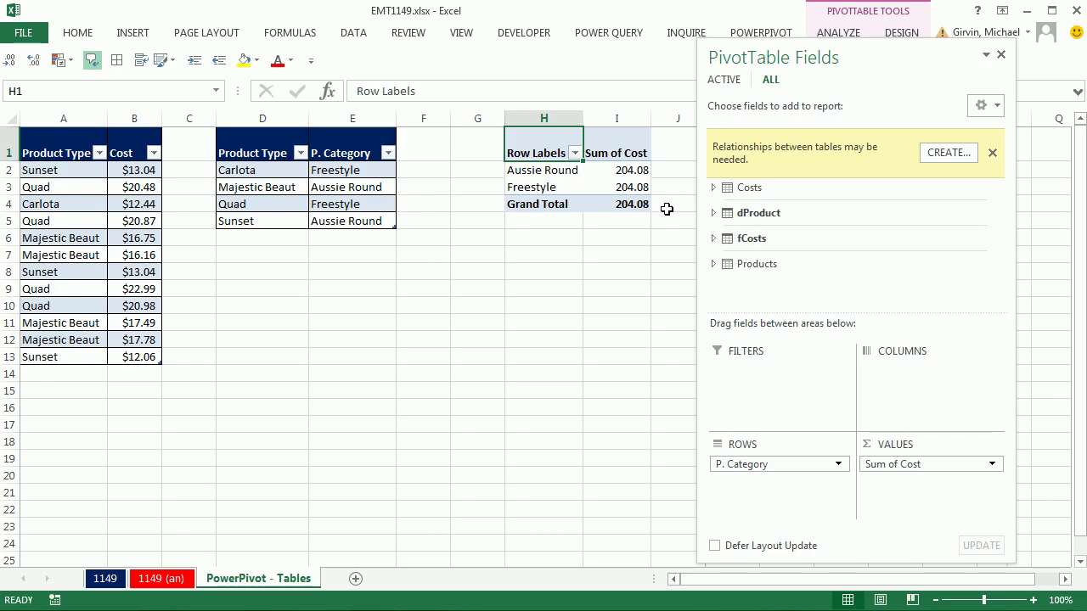
# Step: Create a relationship from fCosts Product Type to dProduct Product Type
pyautogui.click(949, 155)
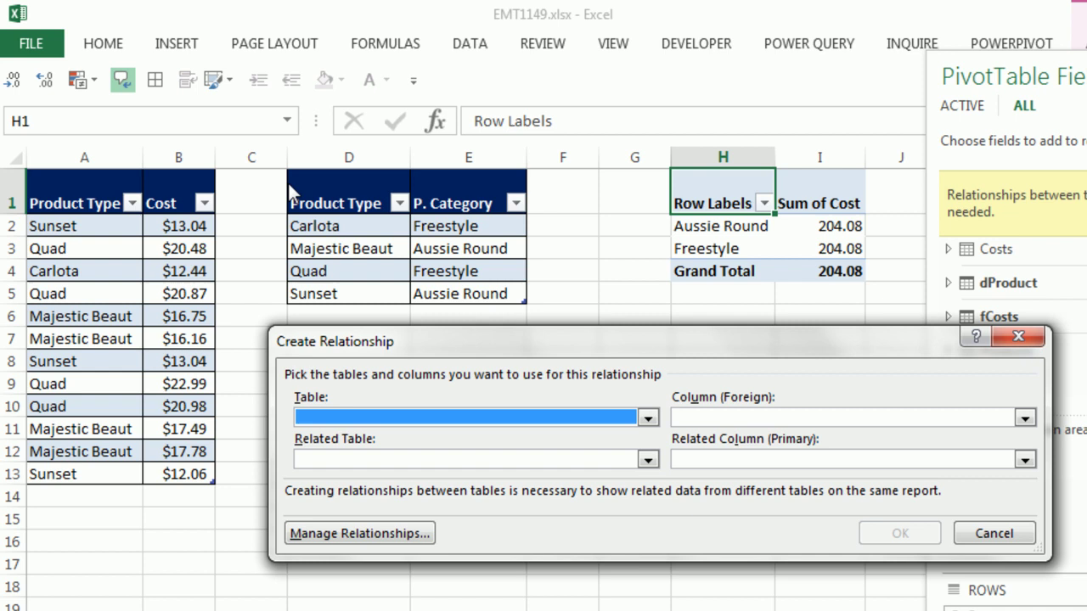
pyautogui.click(648, 460)
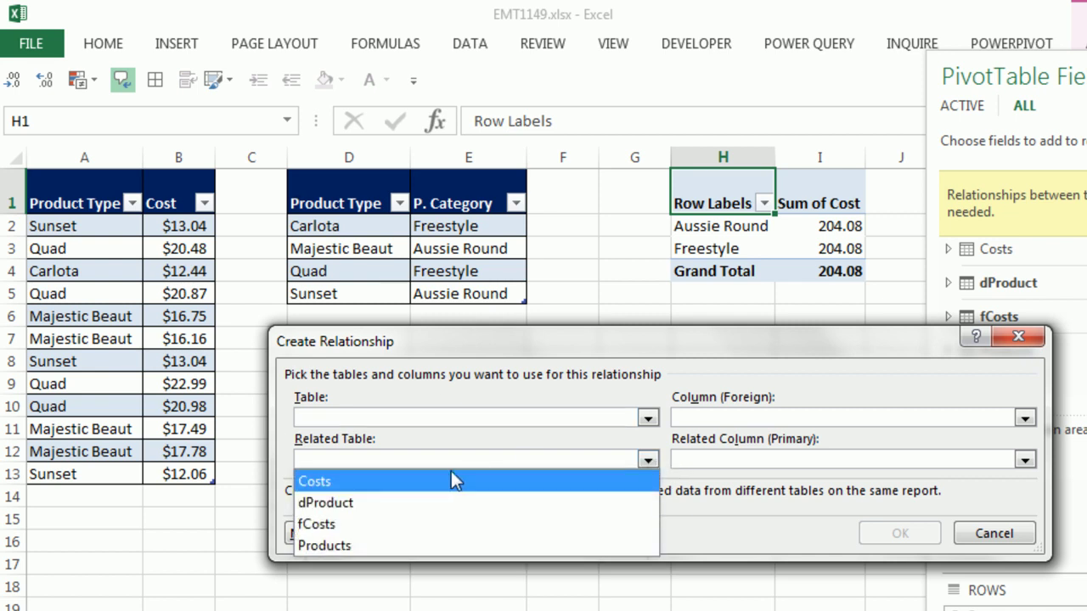
pyautogui.click(371, 508)
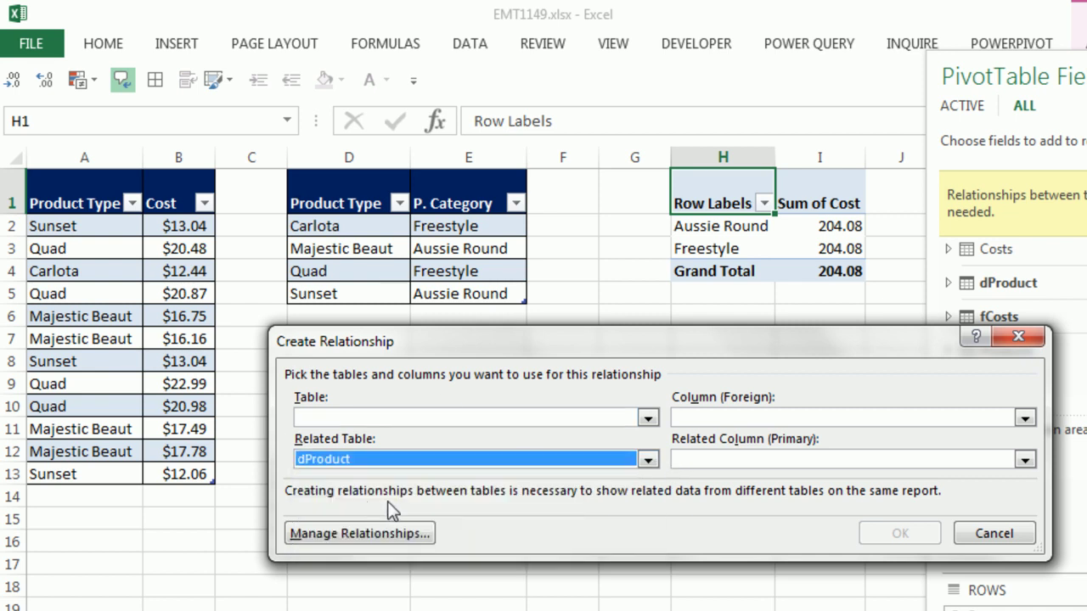
pyautogui.click(1027, 461)
pyautogui.click(711, 504)
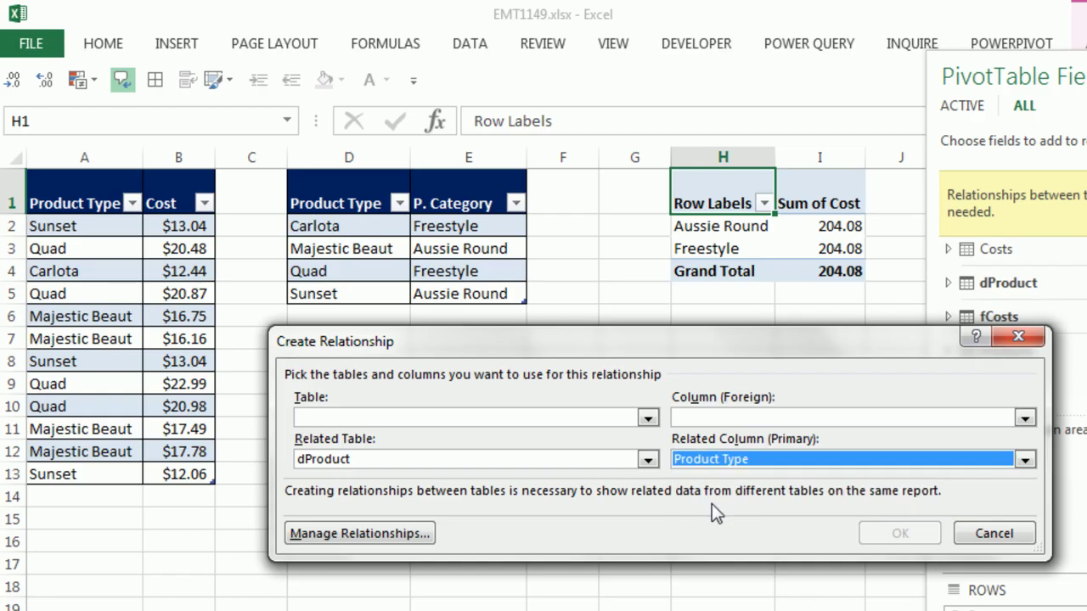
pyautogui.click(648, 417)
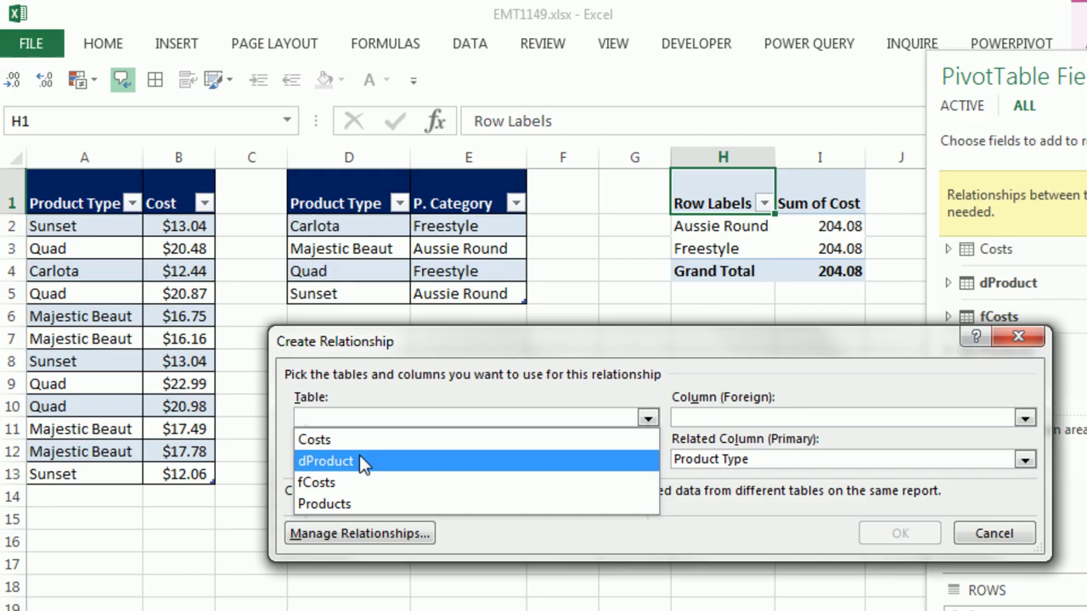
pyautogui.click(350, 483)
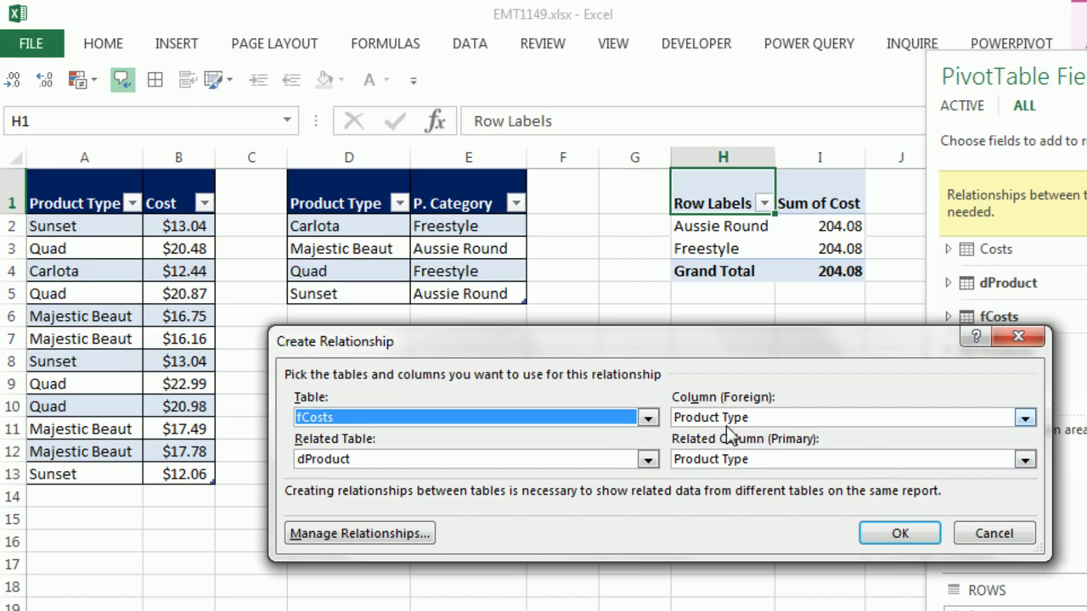
pyautogui.click(914, 532)
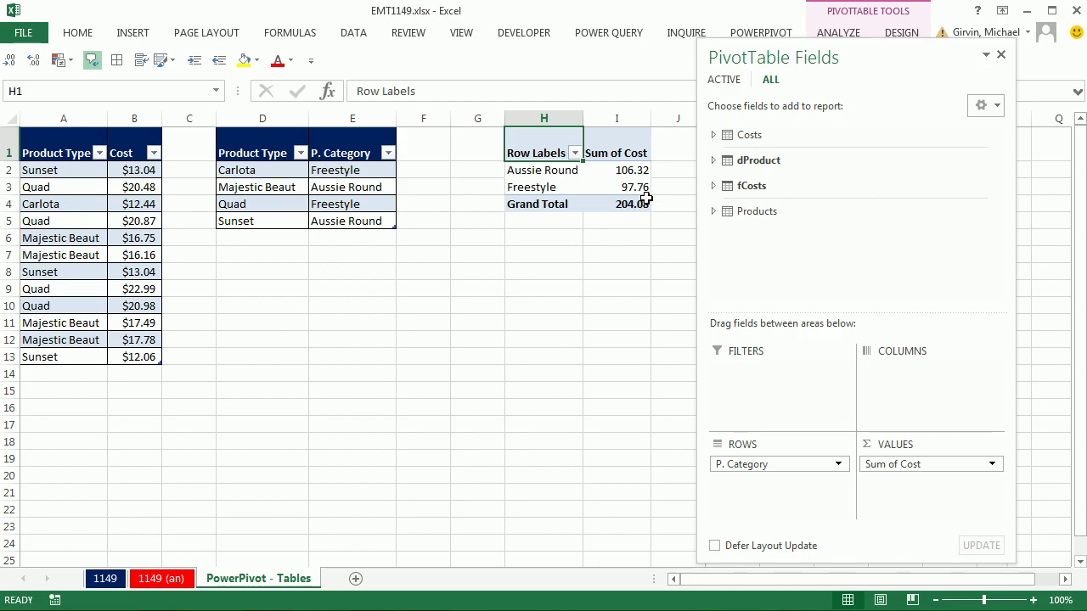
# Step: Append a Sunset row costing 12 to the fCosts table and refresh the PivotTable
pyautogui.click(145, 357)
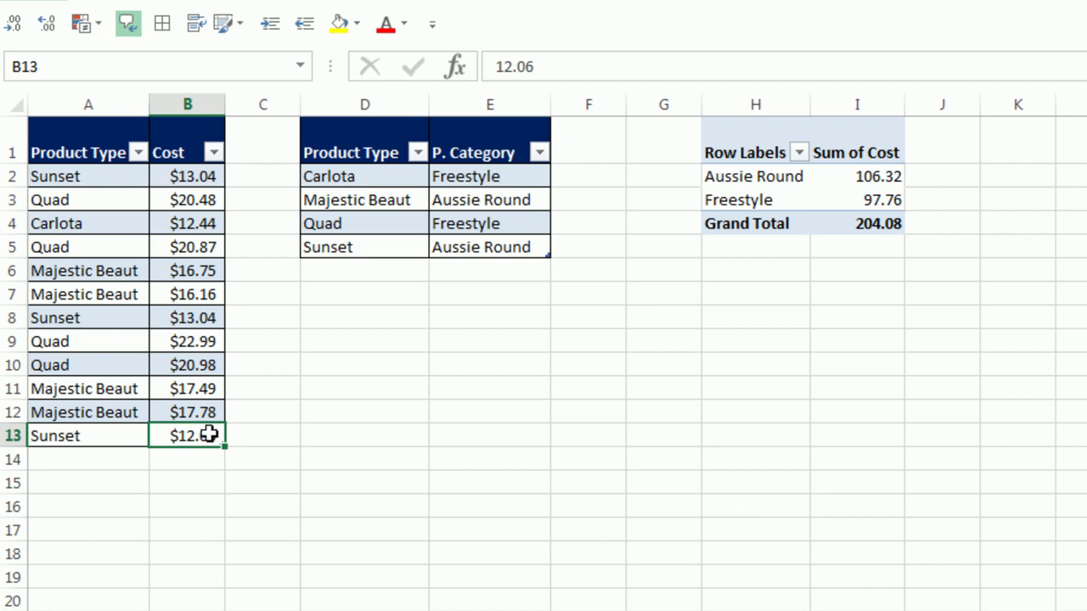
pyautogui.press('Tab')
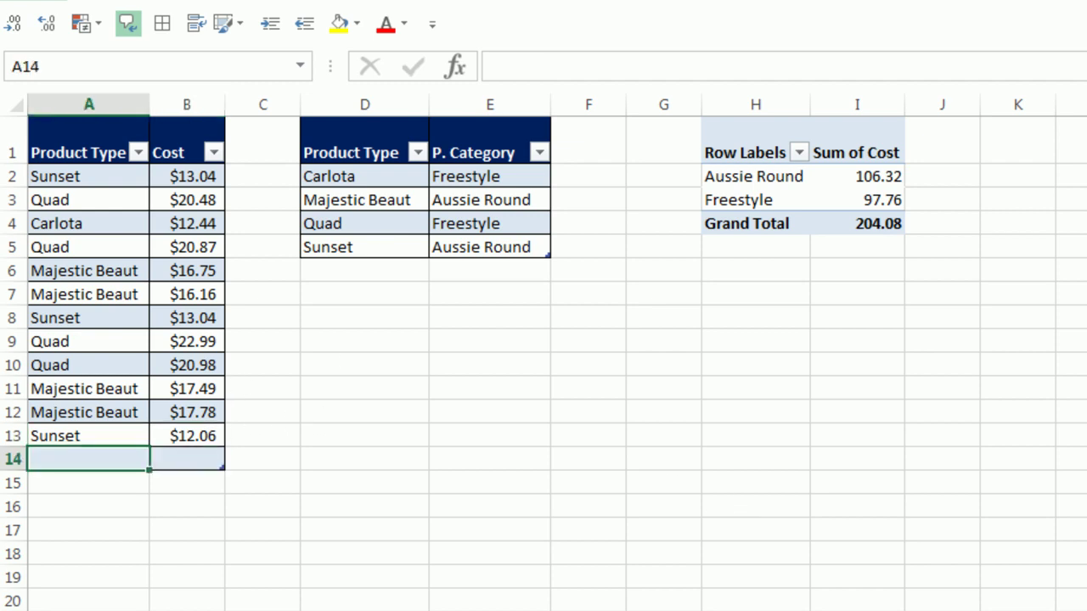
pyautogui.write('Sunset')
pyautogui.press('Tab')
pyautogui.write('1')
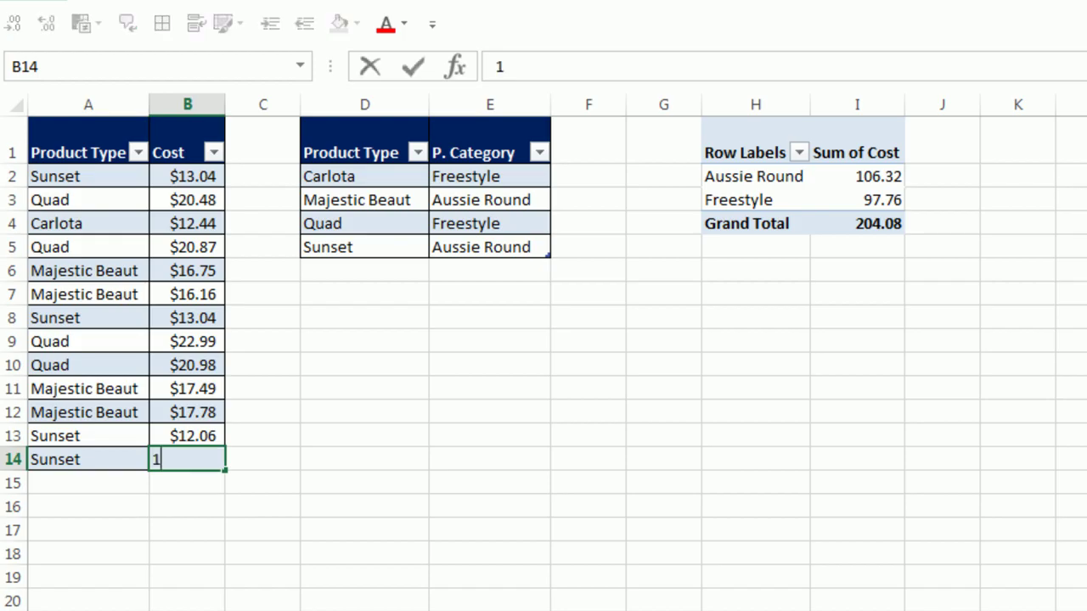
pyautogui.write('2')
pyautogui.hotkey('ctrl', 'Return')
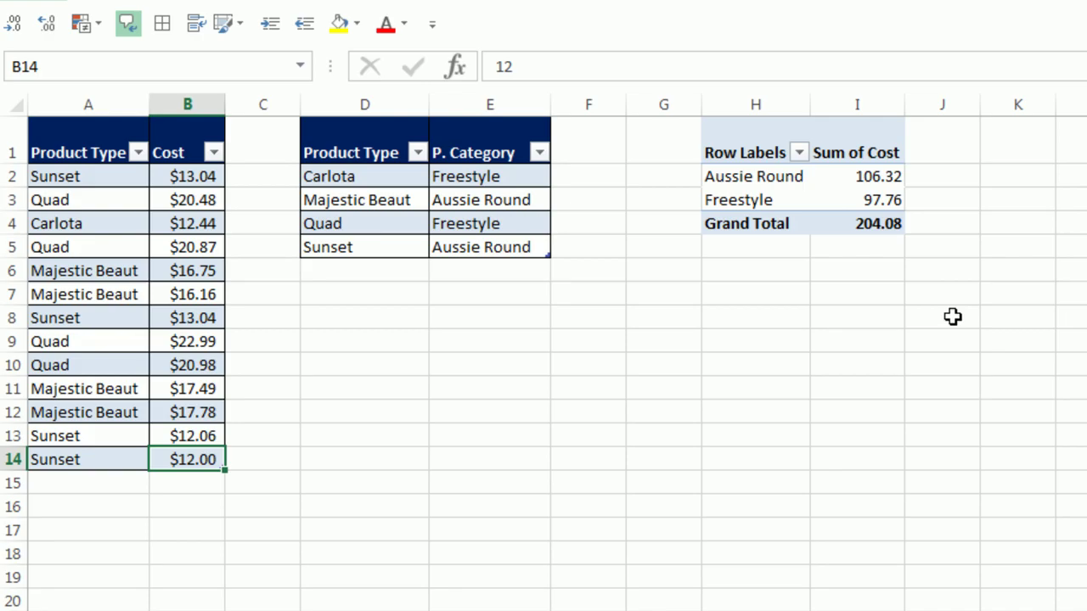
pyautogui.rightClick(843, 180)
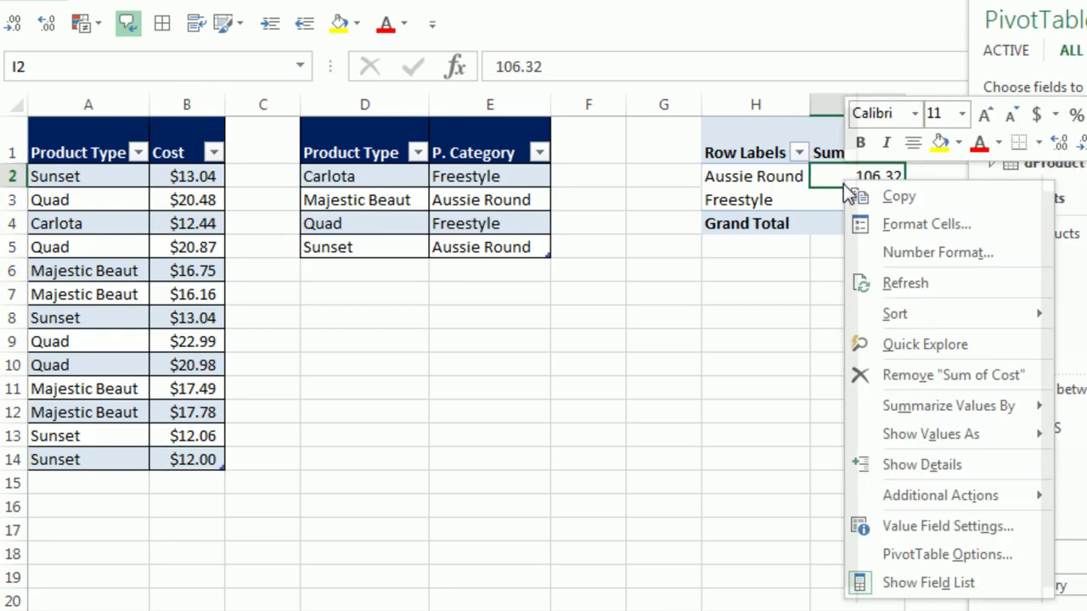
pyautogui.click(903, 289)
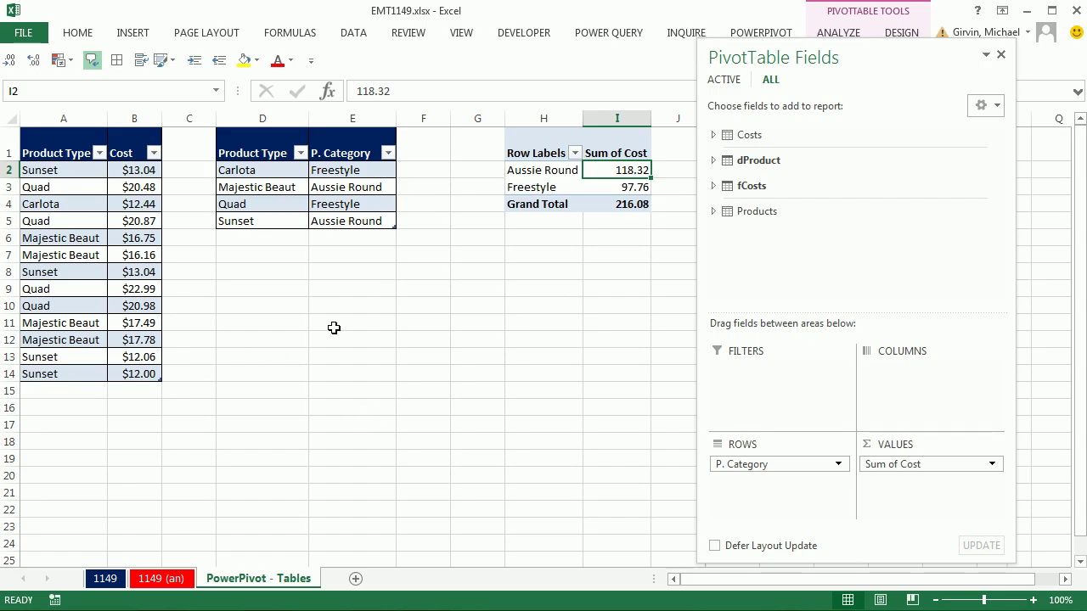
# Step: On sheet 1149, inspect the VLOOKUP in B10, SUMIFS in F10 and SUMPRODUCT in G10
pyautogui.click(102, 584)
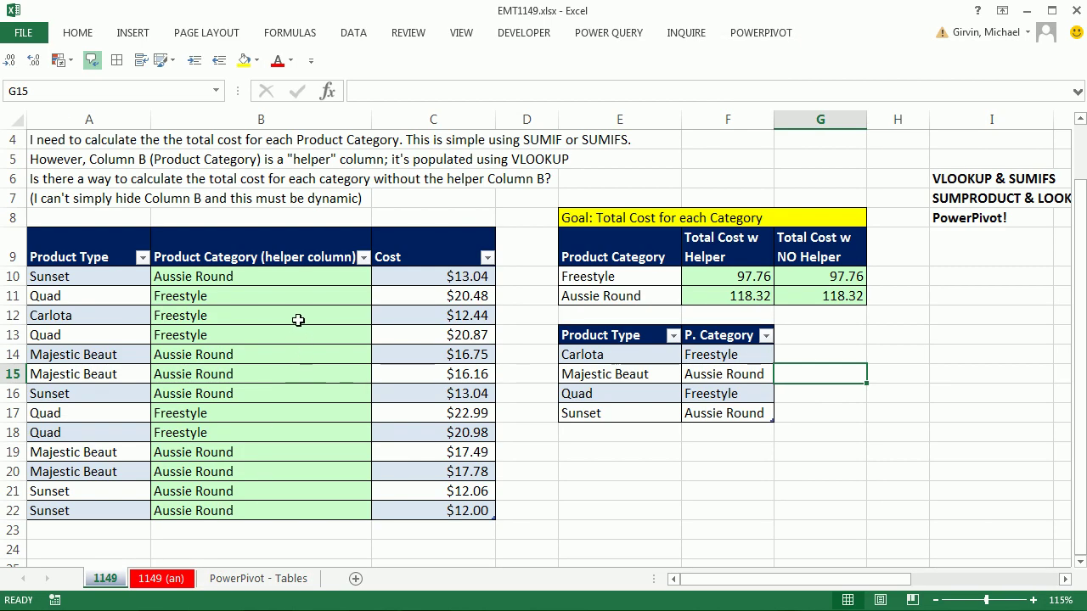
pyautogui.click(285, 277)
pyautogui.press('F2')
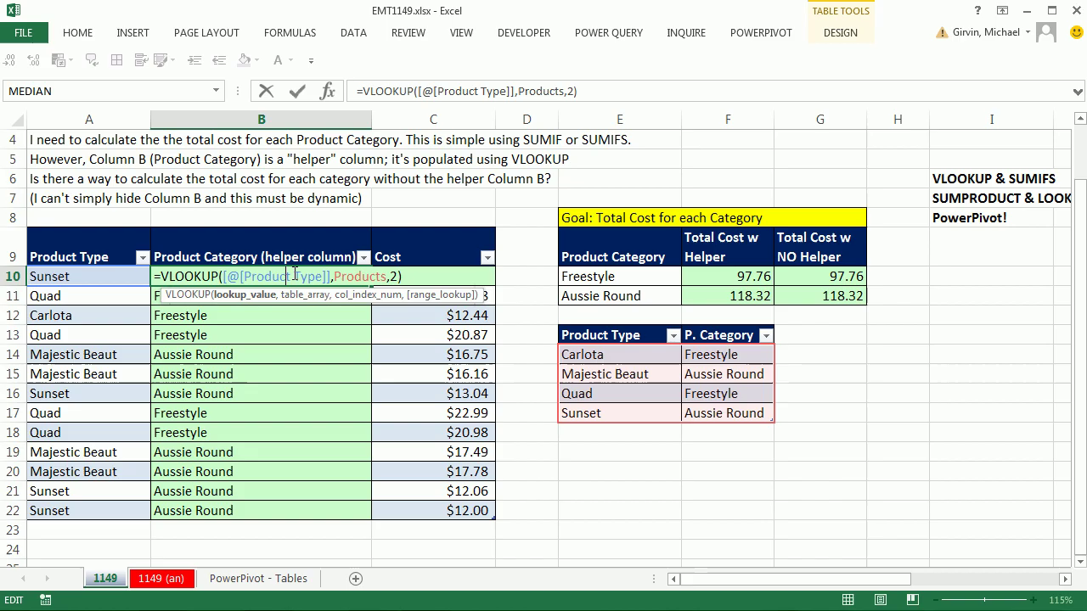
pyautogui.press('Escape')
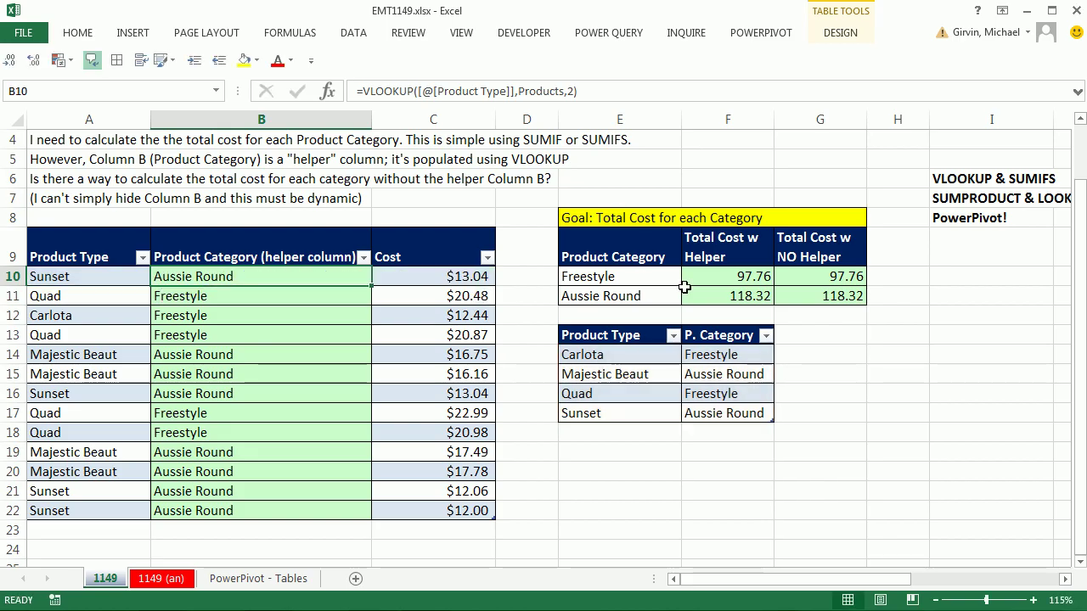
pyautogui.doubleClick(729, 277)
pyautogui.press('Escape')
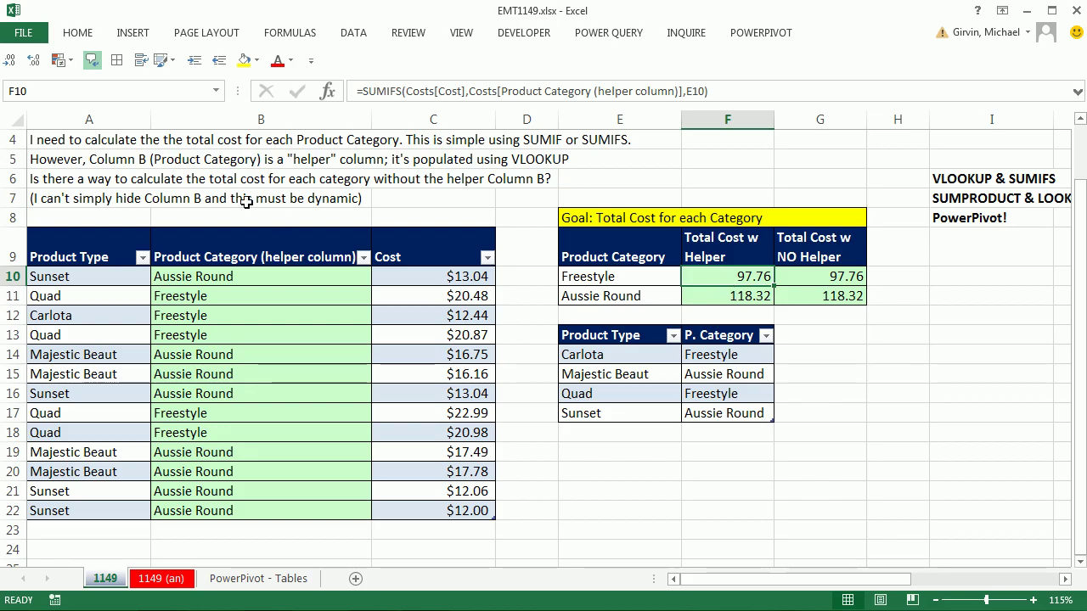
pyautogui.doubleClick(827, 276)
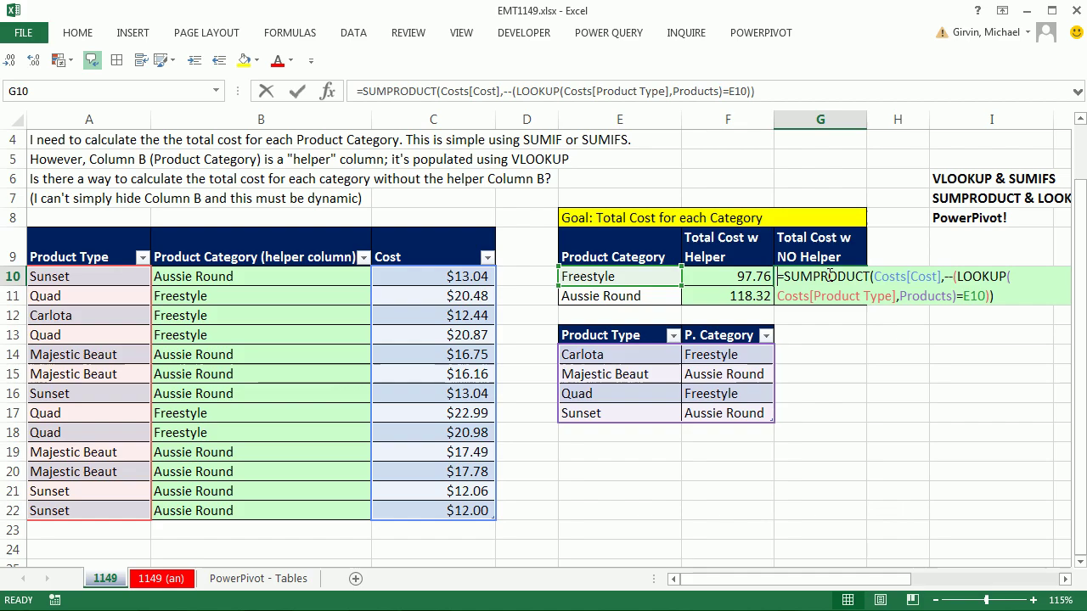